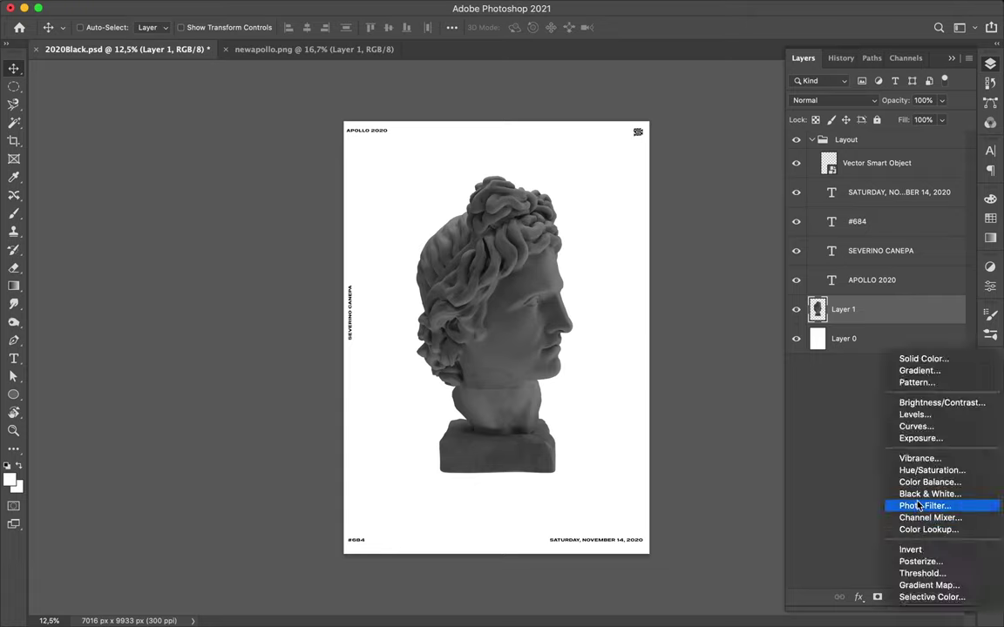
Brighten the bust with Levels inputs 40 / 1,28 / 144
{"action": "left_click_drag", "start_coordinate": [789, 409], "coordinate": [814, 410]}
{"action": "mouse_move", "coordinate": [956, 409]}
{"action": "left_mouse_down"}
{"action": "mouse_move", "coordinate": [833, 409]}
{"action": "mouse_move", "coordinate": [884, 410]}
{"action": "mouse_move", "coordinate": [845, 410]}
{"action": "left_mouse_up"}
{"action": "key", "text": "F7"}
Draw a white 7105 × 10032 px rectangle covering the whole poster
{"action": "key", "text": "alt+bracketleft"}
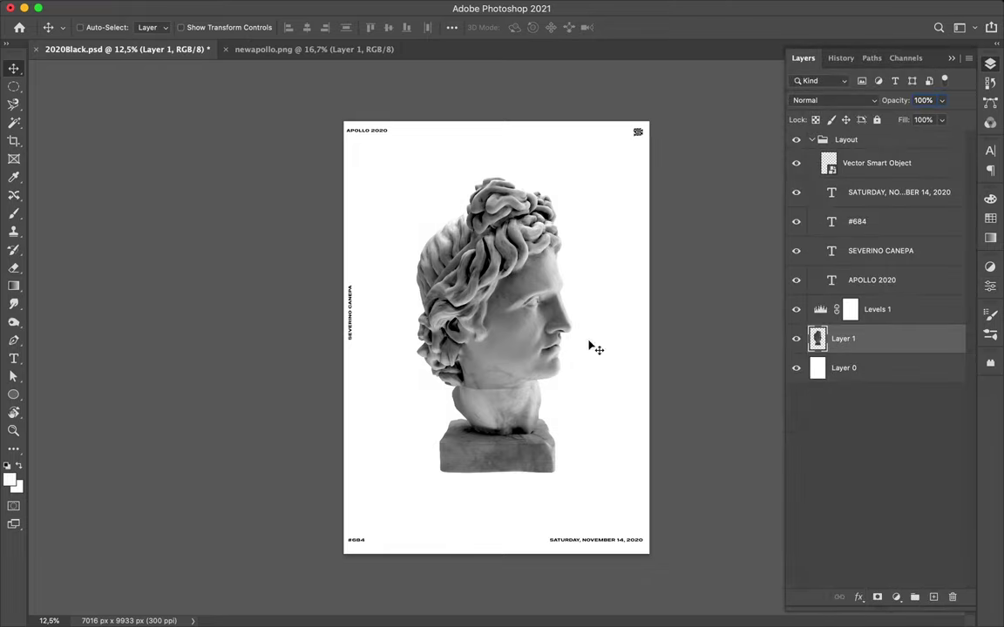
{"action": "key", "text": "u"}
{"action": "key", "text": "alt+bracketleft"}
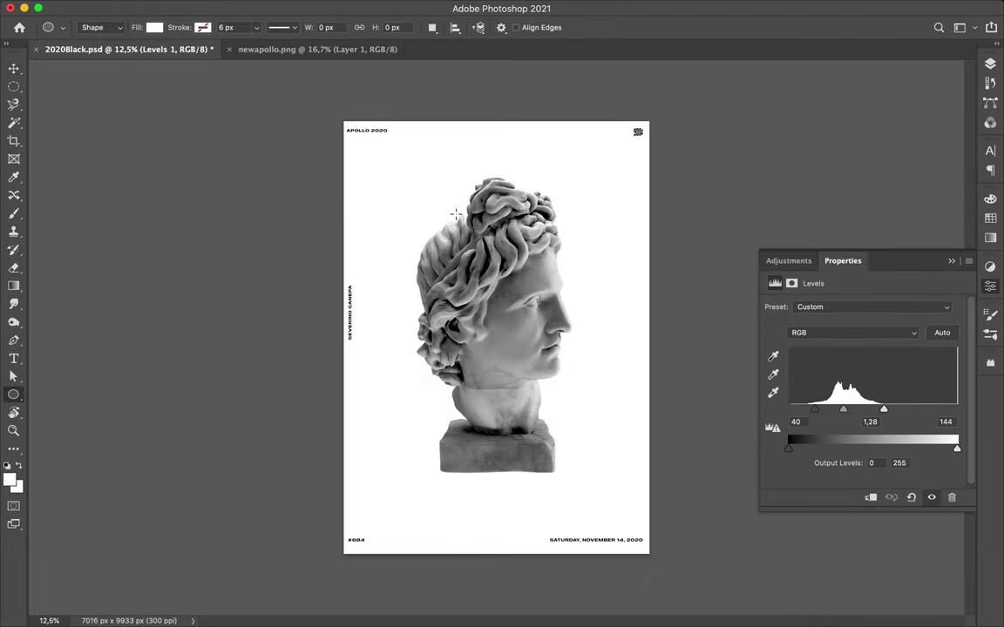
{"action": "left_click_drag", "start_coordinate": [572, 431], "coordinate": [652, 556]}
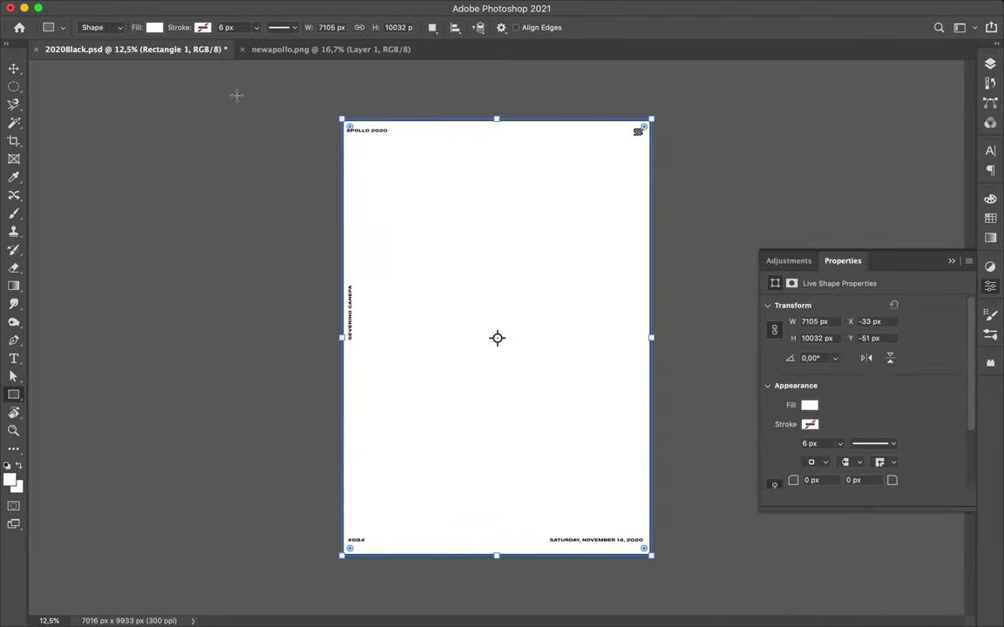
Fill Rectangle 1 with a black-to-dark-grey gradient
{"action": "left_click", "coordinate": [154, 27]}
{"action": "left_click", "coordinate": [121, 55]}
{"action": "left_click", "coordinate": [150, 214]}
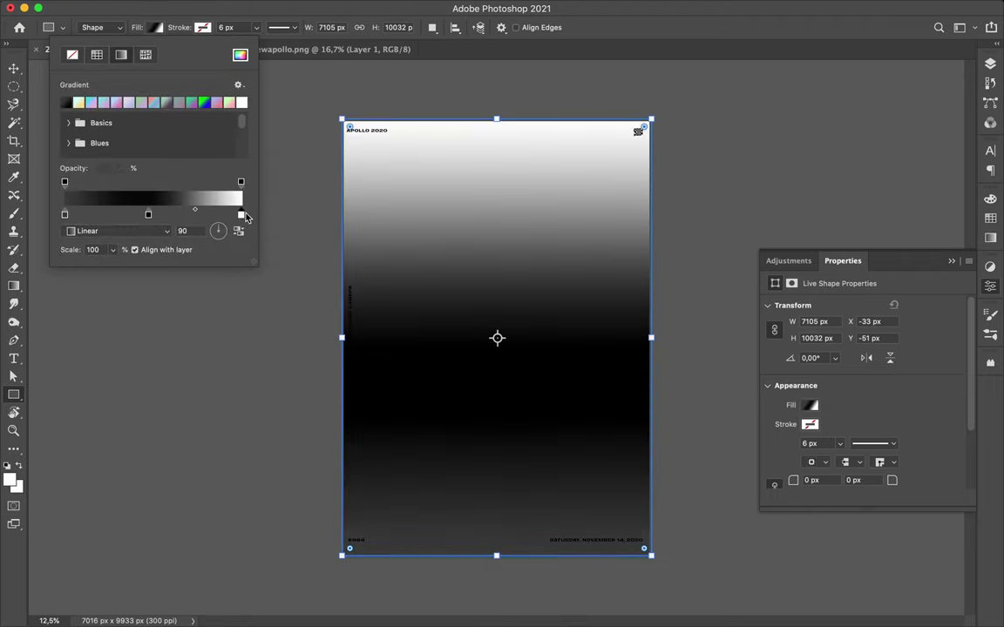
{"action": "double_click", "coordinate": [148, 215]}
{"action": "left_click", "coordinate": [409, 317]}
{"action": "key", "text": "Return"}
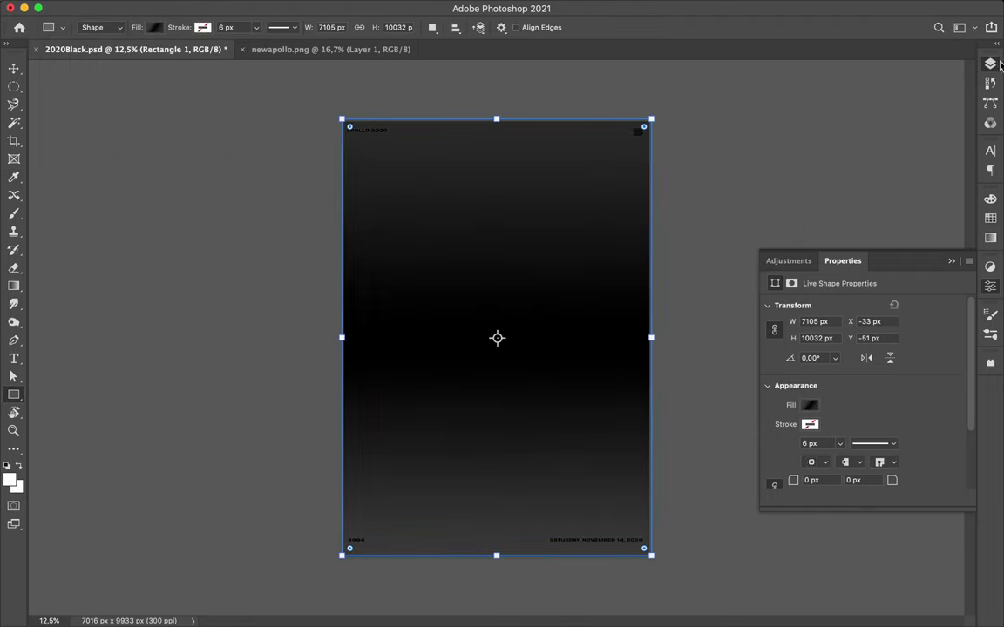
Move the gradient rectangle below Levels 1 and darken its gradient stop to #242424
{"action": "left_click_drag", "start_coordinate": [871, 309], "coordinate": [898, 366]}
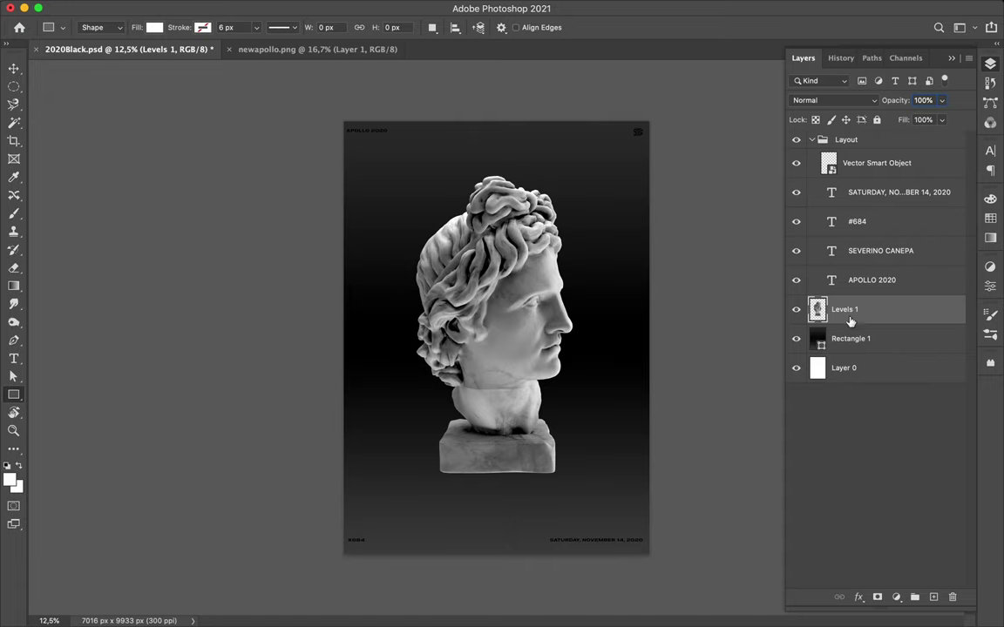
{"action": "left_click", "coordinate": [850, 338]}
{"action": "left_click", "coordinate": [154, 27]}
{"action": "double_click", "coordinate": [148, 214]}
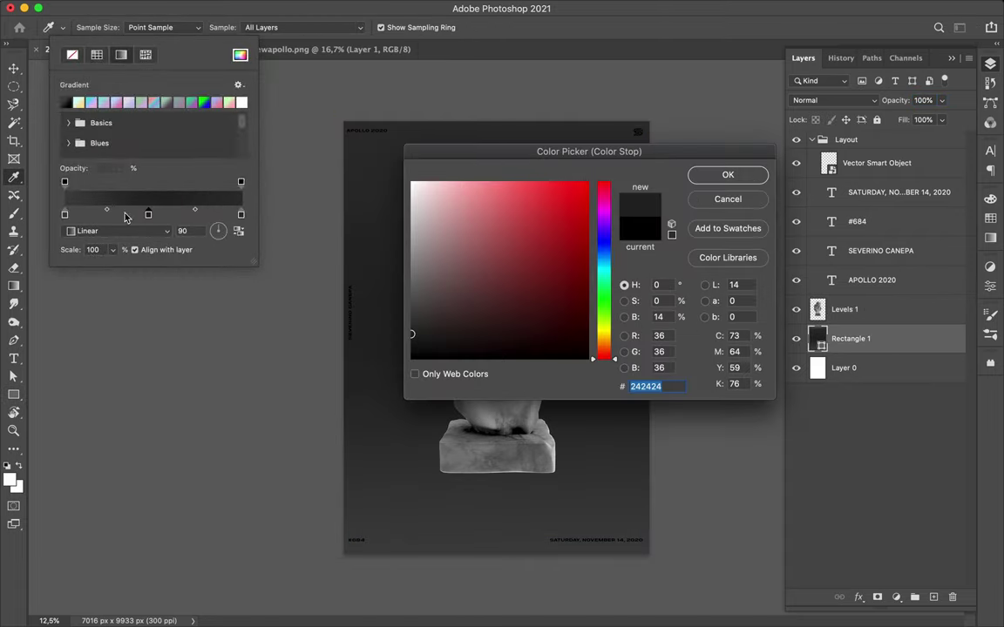
{"action": "key", "text": "Return"}
{"action": "key", "text": "v"}
Make the text layers from the Layout group's top down to APOLLO 2020 white
{"action": "left_click", "coordinate": [872, 163]}
{"action": "left_click", "coordinate": [862, 280], "text": "shift"}
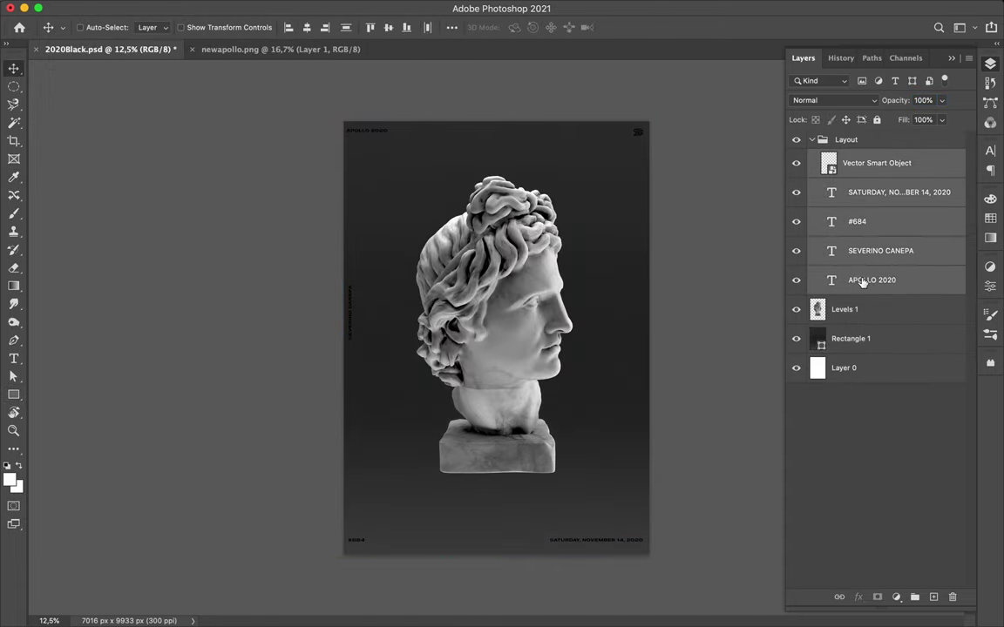
{"action": "left_click", "coordinate": [991, 152]}
{"action": "left_click", "coordinate": [954, 232]}
{"action": "key", "text": "Return"}
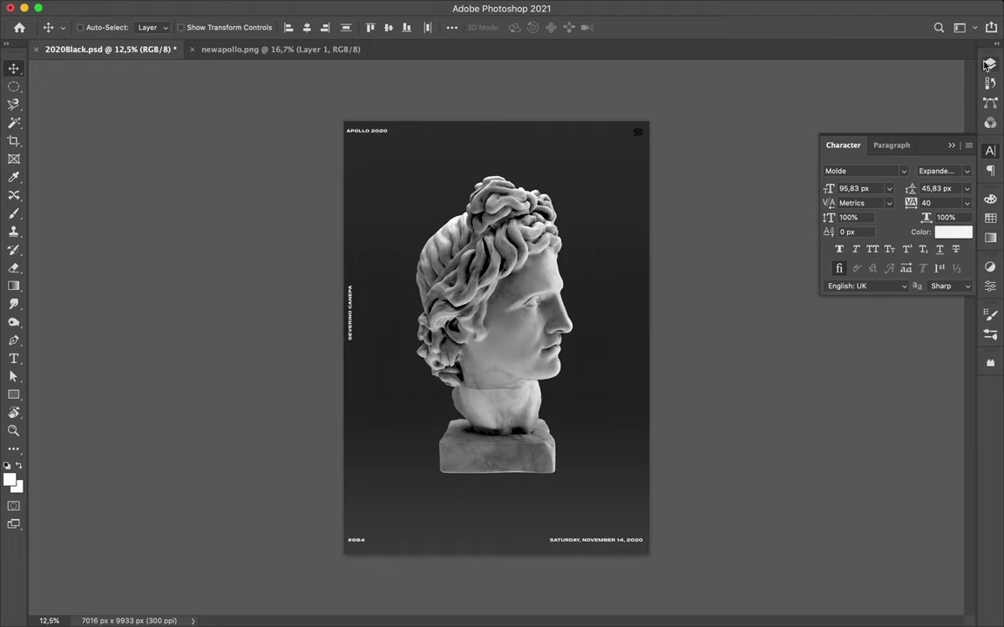
{"action": "left_click", "coordinate": [933, 597]}
Delete the Vector Smart Object layer
{"action": "key", "text": "b"}
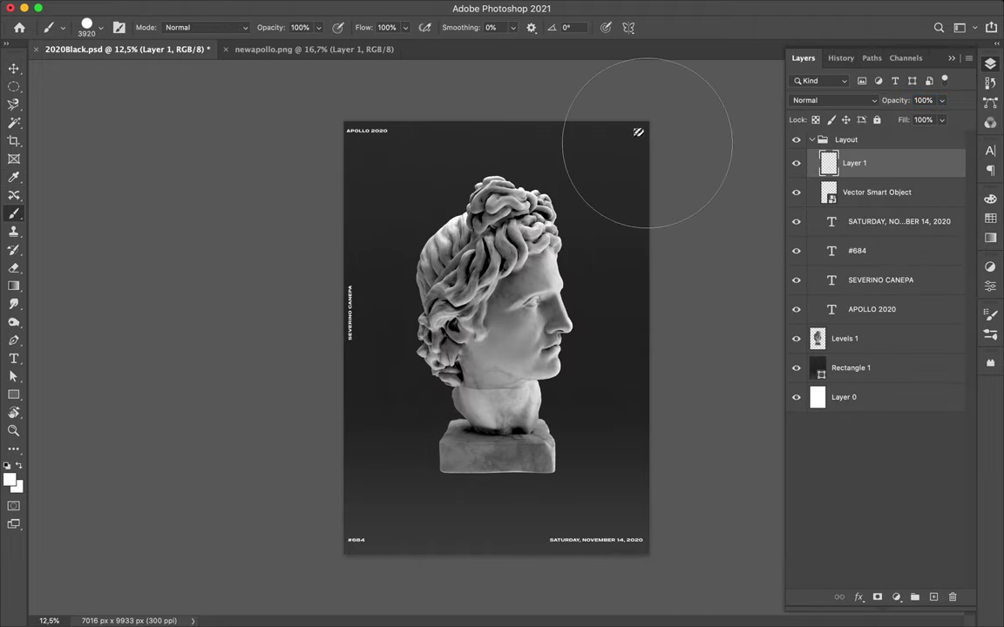
{"action": "key", "text": "m"}
{"action": "left_click", "coordinate": [937, 201]}
{"action": "key", "text": "Delete"}
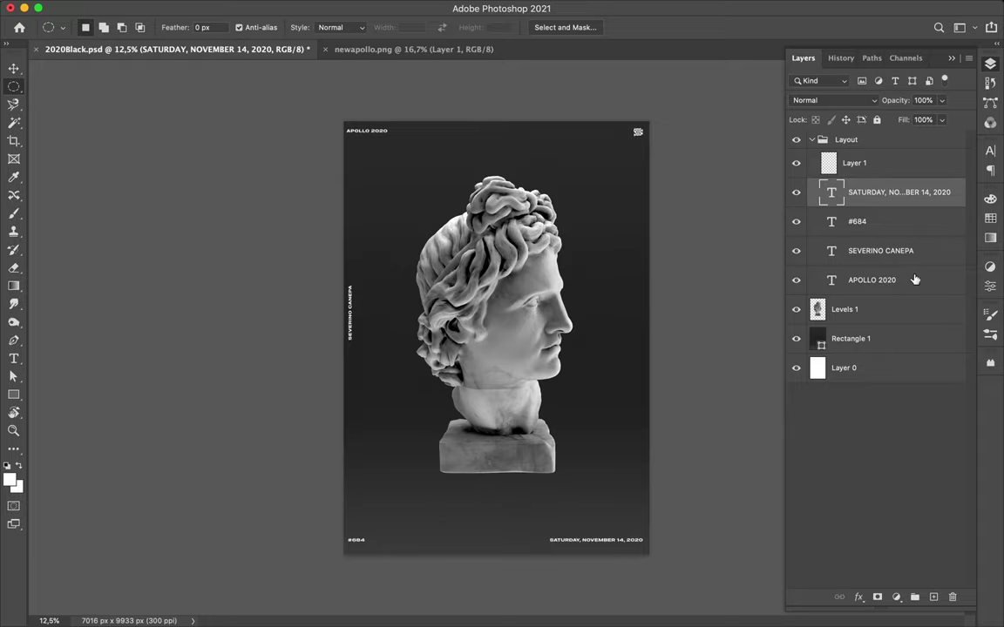
Add empty Layer 2 above the gradient rectangle and load the bust's outline as a selection
{"action": "left_click", "coordinate": [894, 340]}
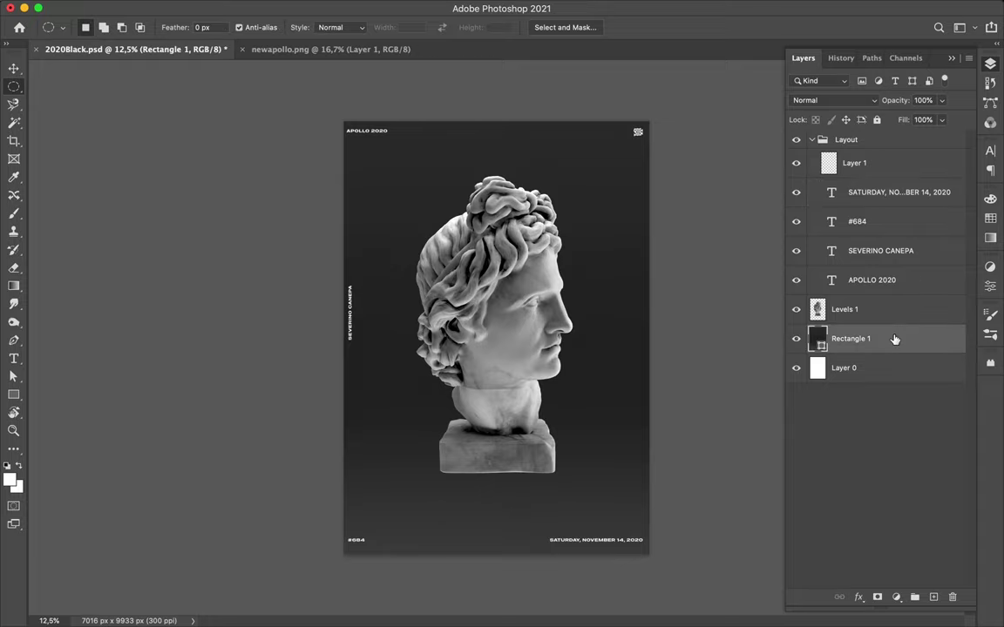
{"action": "scroll", "coordinate": [526, 296], "scroll_direction": "up", "scroll_amount": 3}
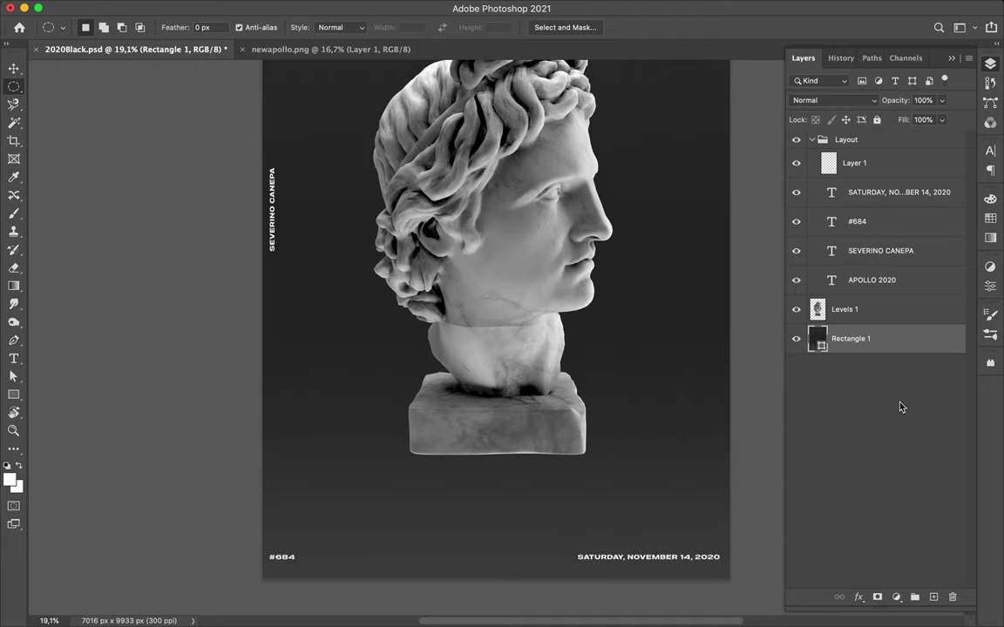
{"action": "scroll", "coordinate": [514, 296], "scroll_direction": "down", "scroll_amount": 2}
{"action": "key", "text": "b"}
{"action": "right_click", "coordinate": [500, 213]}
{"action": "left_click", "coordinate": [14, 468]}
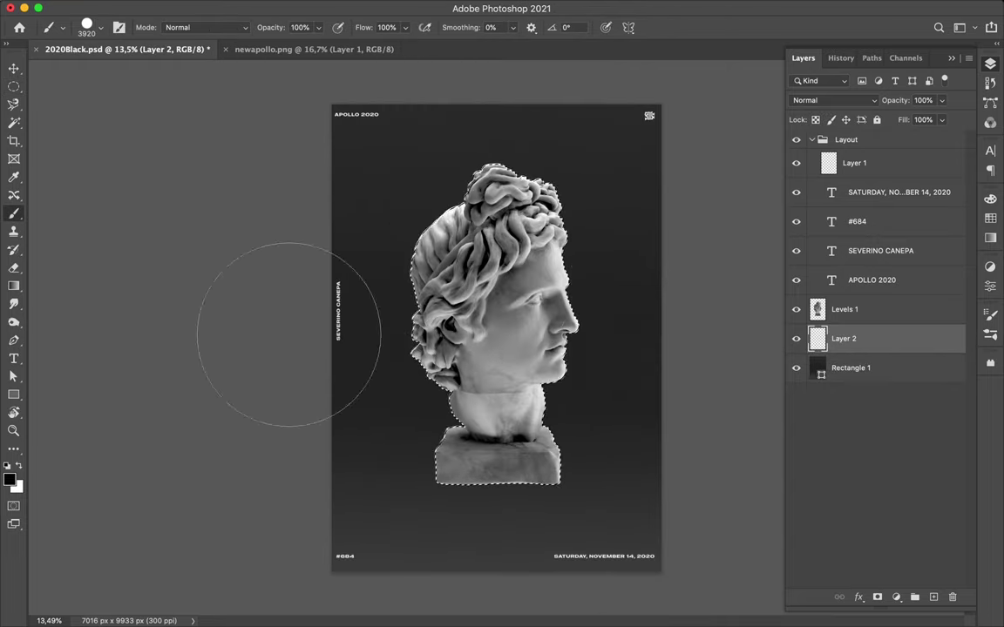
Fill the bust selection black on Layer 2 and apply a 529,7 px Gaussian Blur
{"action": "key", "text": "alt+BackSpace"}
{"action": "key", "text": "ctrl+d"}
{"action": "key", "text": "m"}
{"action": "left_click", "coordinate": [419, 7]}
{"action": "left_click", "coordinate": [579, 249]}
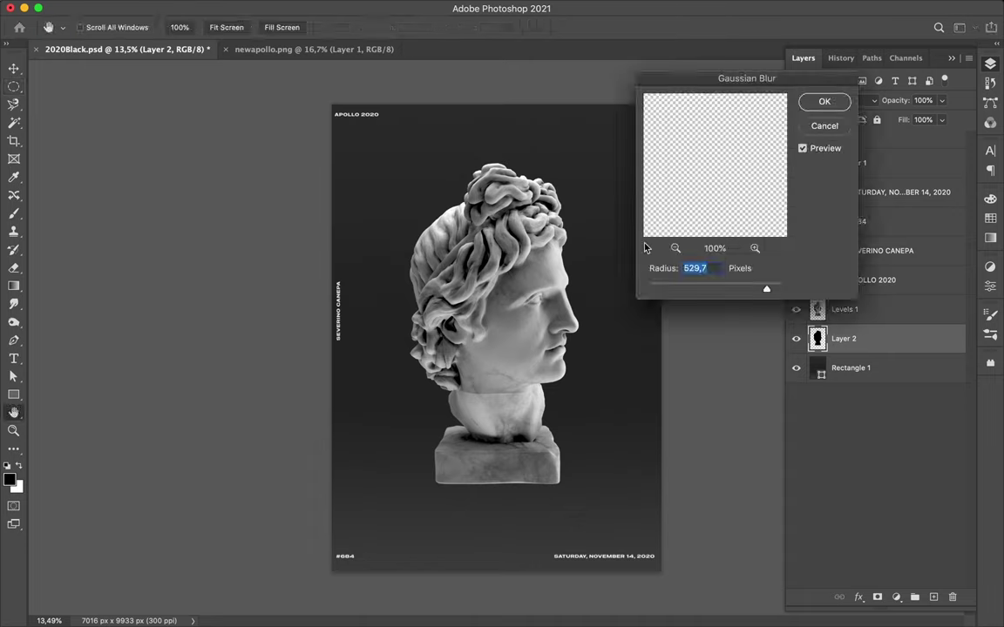
{"action": "left_click", "coordinate": [819, 104]}
Squash the blurred shadow flat under the bust's base with Free Transform
{"action": "key", "text": "ctrl+t"}
{"action": "mouse_move", "coordinate": [493, 106]}
{"action": "left_mouse_down"}
{"action": "mouse_move", "coordinate": [493, 557]}
{"action": "mouse_move", "coordinate": [543, 470]}
{"action": "left_mouse_up"}
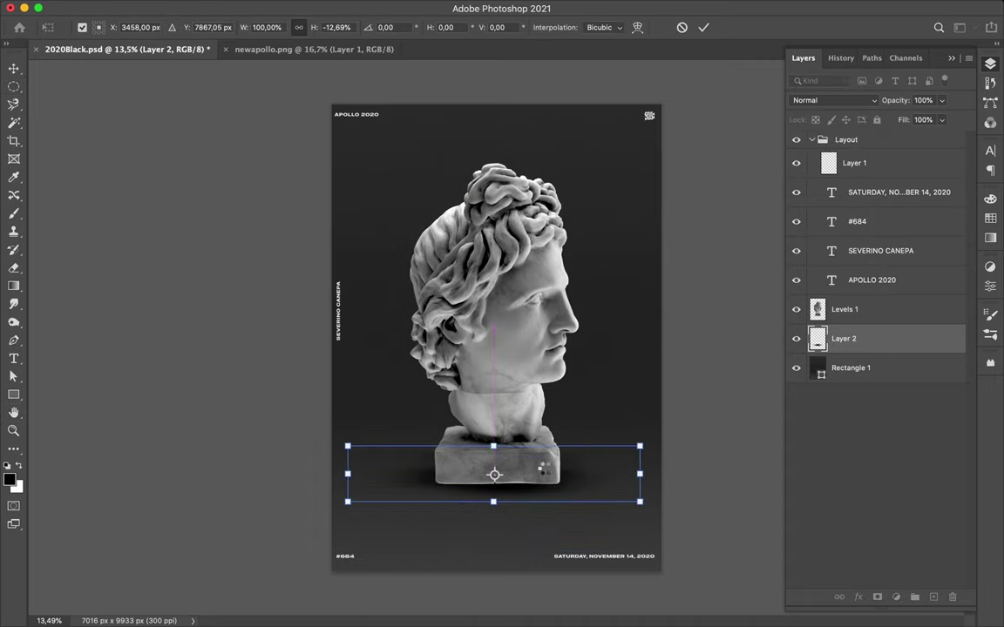
{"action": "key", "text": "Return"}
{"action": "scroll", "coordinate": [461, 393], "scroll_direction": "up", "scroll_amount": 2}
{"action": "scroll", "coordinate": [454, 418], "scroll_direction": "up", "scroll_amount": 3}
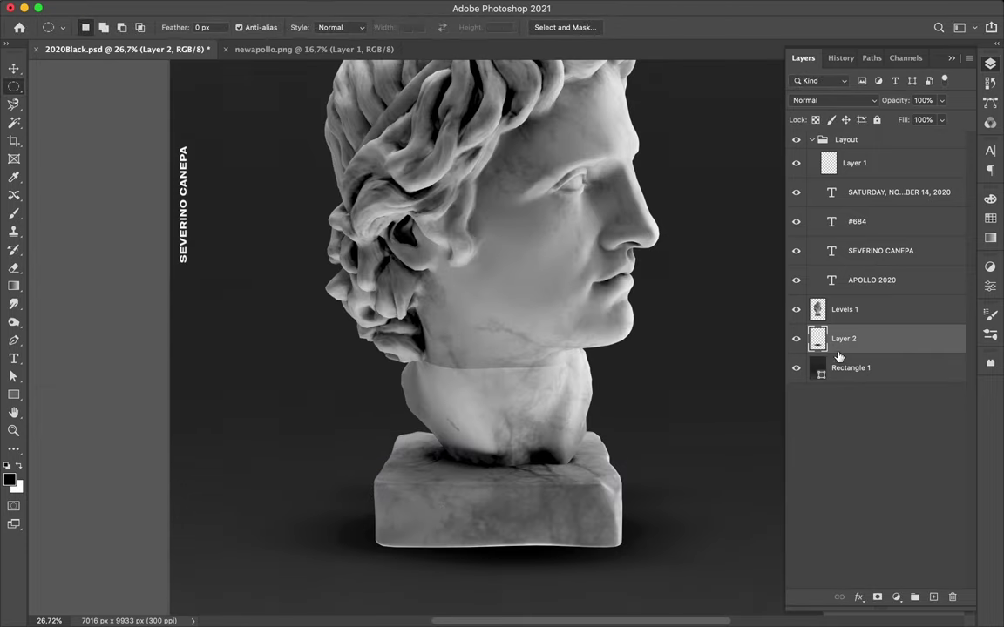
Alt-drag the gradient rectangle to create Rectangle 1 copy
{"action": "key", "text": "alt+bracketleft"}
{"action": "left_click", "coordinate": [13, 377]}
{"action": "left_click", "coordinate": [207, 27]}
{"action": "left_click", "coordinate": [850, 368]}
{"action": "mouse_move", "coordinate": [849, 368]}
{"action": "left_mouse_down"}
{"action": "mouse_move", "coordinate": [890, 385]}
{"action": "mouse_move", "coordinate": [871, 399]}
{"action": "mouse_move", "coordinate": [865, 386]}
{"action": "left_mouse_up"}
{"action": "key", "text": "ctrl+z"}
{"action": "key", "text": "ctrl+z"}
{"action": "key", "text": "ctrl+0"}
Duplicate Levels 1 and hide the copy
{"action": "key", "text": "v"}
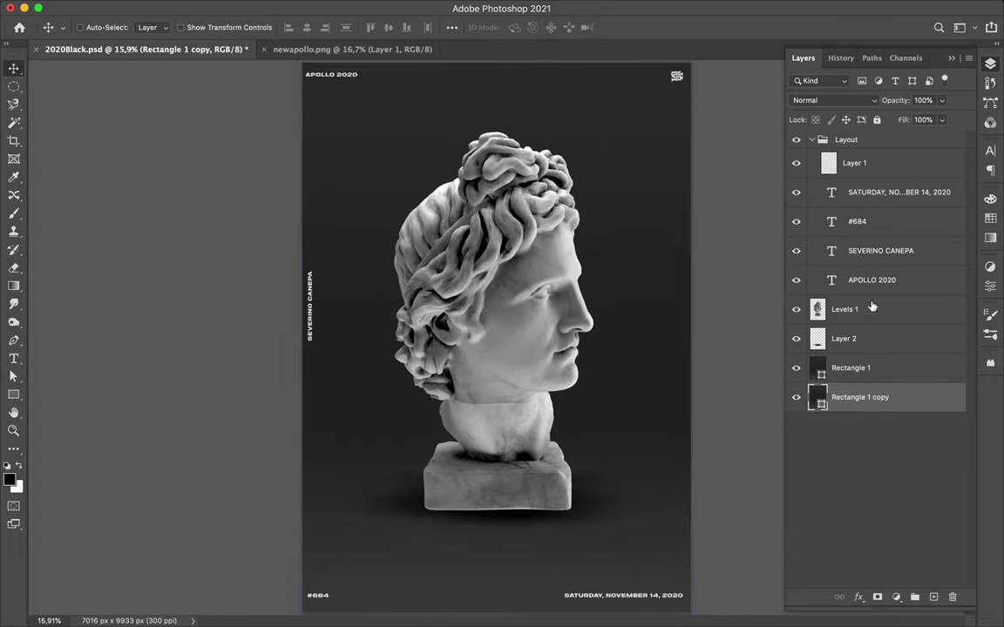
{"action": "left_click_drag", "start_coordinate": [837, 310], "coordinate": [795, 295]}
{"action": "left_click", "coordinate": [796, 309]}
Scale the bust and its shadow to about 81% and move them lower on the page
{"action": "left_click", "coordinate": [845, 338]}
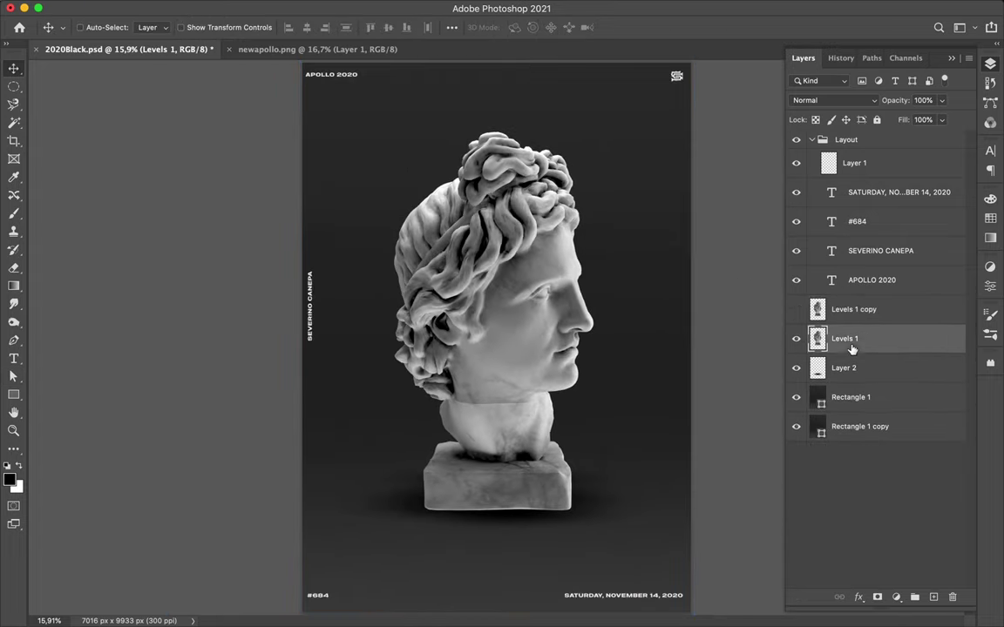
{"action": "left_click", "coordinate": [843, 367], "text": "shift"}
{"action": "key", "text": "ctrl+t"}
{"action": "left_click_drag", "start_coordinate": [493, 533], "coordinate": [493, 479]}
{"action": "left_click_drag", "start_coordinate": [529, 416], "coordinate": [531, 437]}
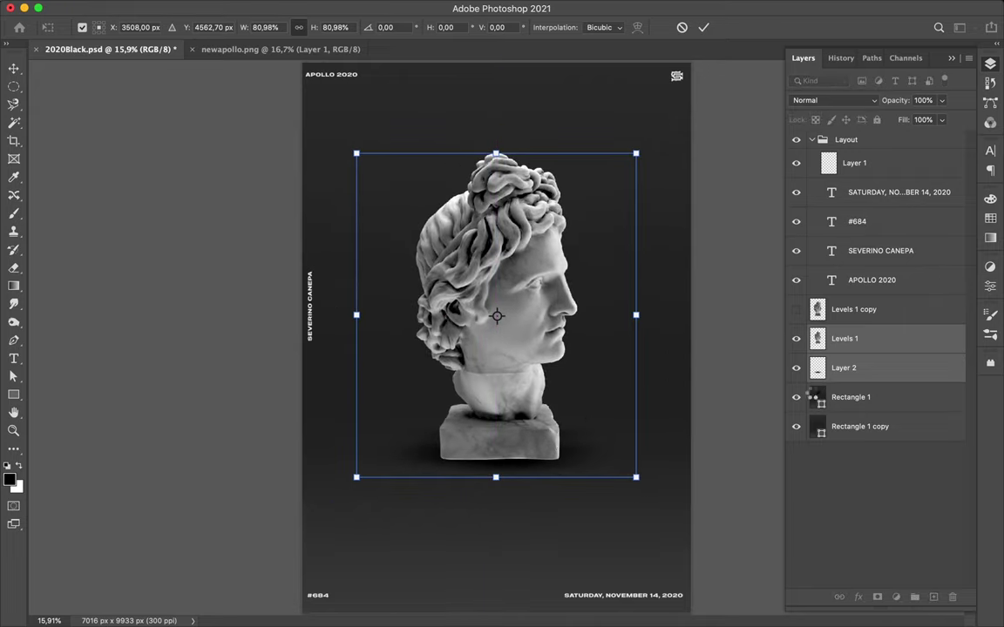
{"action": "left_click", "coordinate": [795, 368]}
{"action": "left_click_drag", "start_coordinate": [525, 327], "coordinate": [526, 338]}
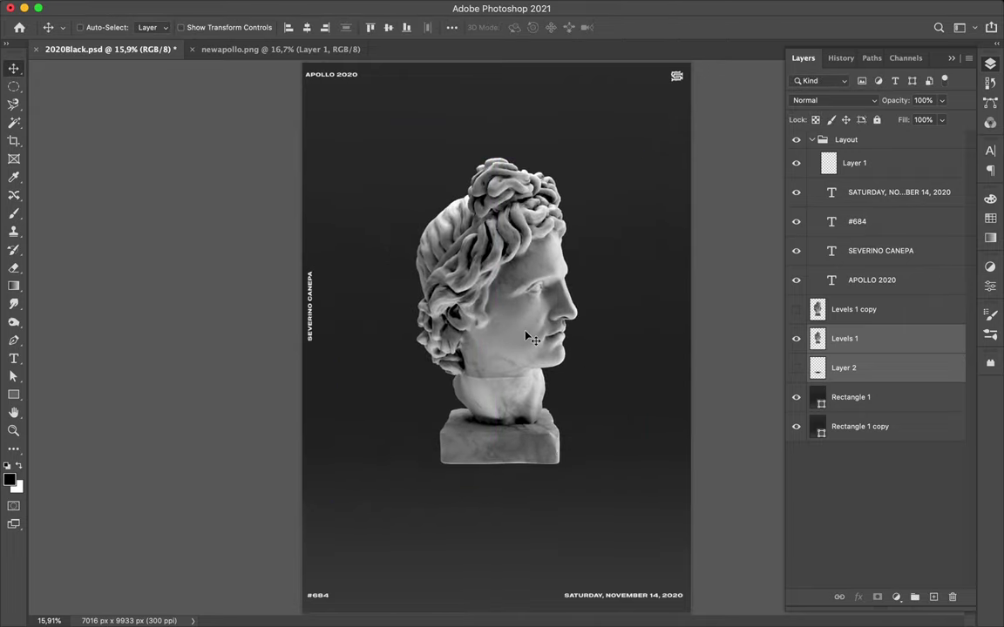
{"action": "key", "text": "u"}
{"action": "left_click", "coordinate": [155, 27]}
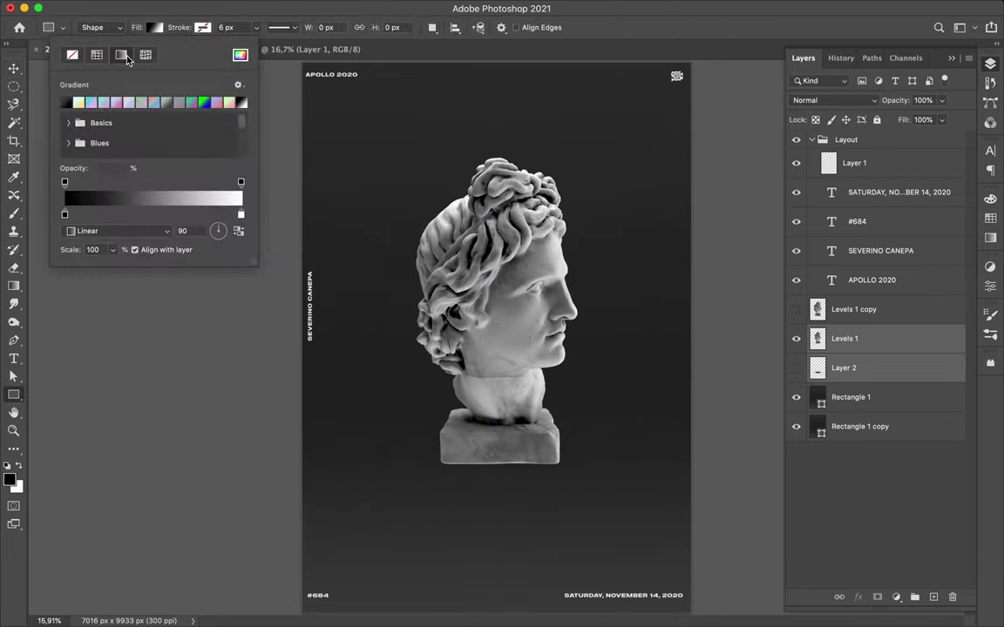
Draw a 1308 px yellow-to-mint gradient square over the back of the head
{"action": "left_click", "coordinate": [78, 103]}
{"action": "left_click_drag", "start_coordinate": [399, 202], "coordinate": [470, 275]}
{"action": "key", "text": "v"}
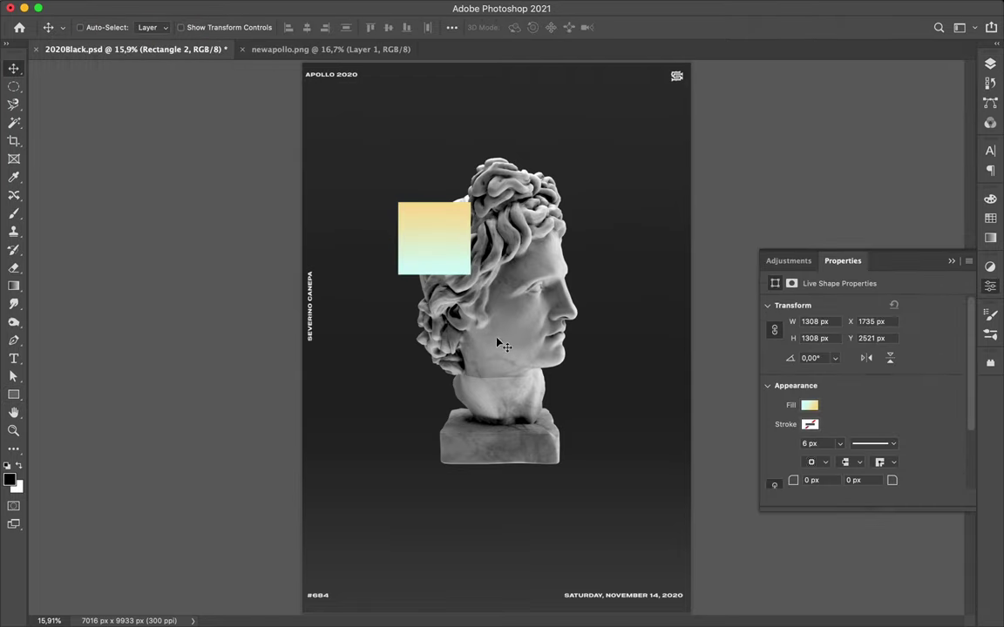
Type the letter 'A' and set it in Bodoni URW Extra Wide Light
{"action": "key", "text": "t"}
{"action": "left_click", "coordinate": [492, 345]}
{"action": "type", "text": "A"}
{"action": "key", "text": "ctrl+Return"}
{"action": "left_click", "coordinate": [990, 152]}
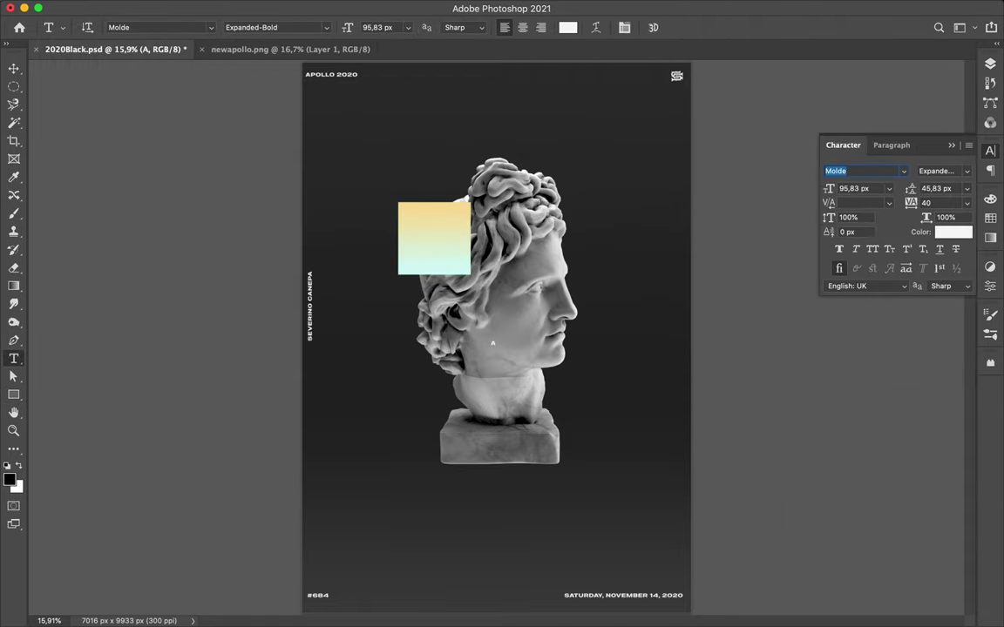
{"action": "type", "text": "Bodoni URW Extra..."}
{"action": "scroll", "coordinate": [828, 369], "scroll_direction": "down", "scroll_amount": 5}
{"action": "scroll", "coordinate": [829, 488], "scroll_direction": "down", "scroll_amount": 5}
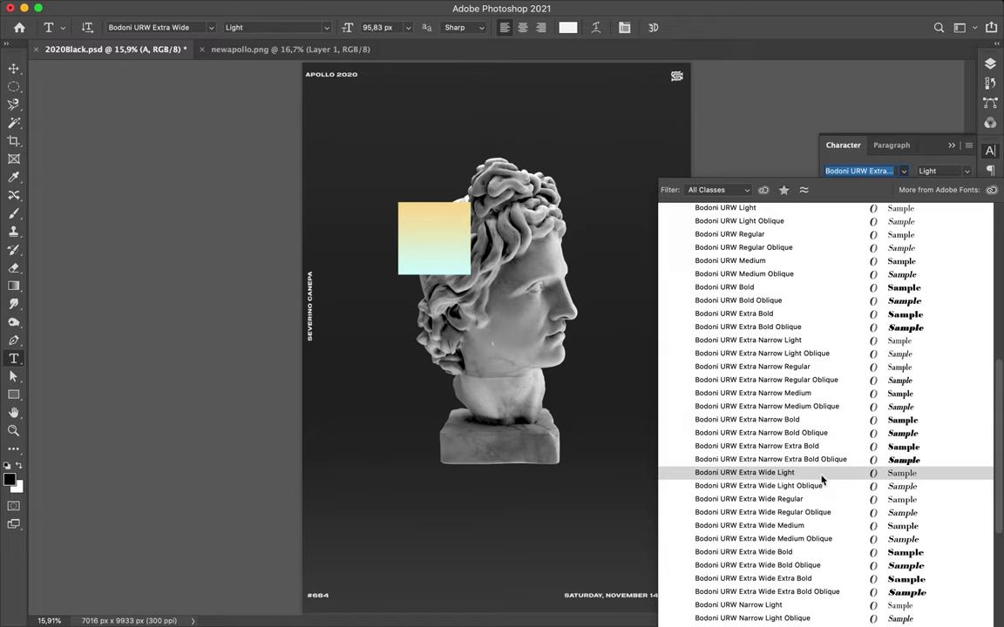
{"action": "left_click", "coordinate": [821, 480]}
Enlarge the 'A' and move it beside the bust's base
{"action": "key", "text": "ctrl+t"}
{"action": "key", "text": "Return"}
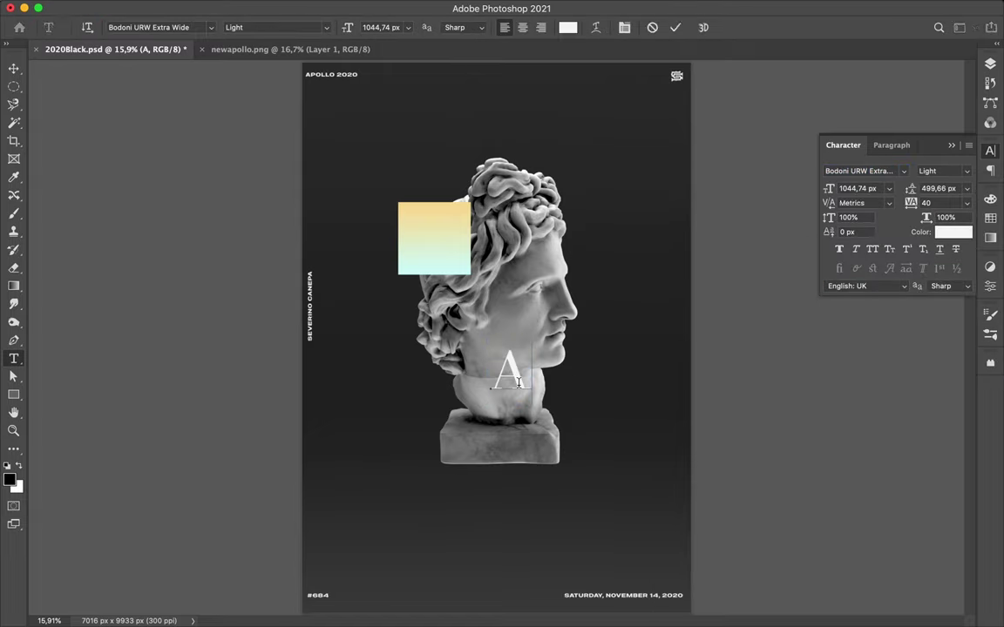
{"action": "key", "text": "v"}
{"action": "left_click_drag", "start_coordinate": [515, 384], "coordinate": [561, 405]}
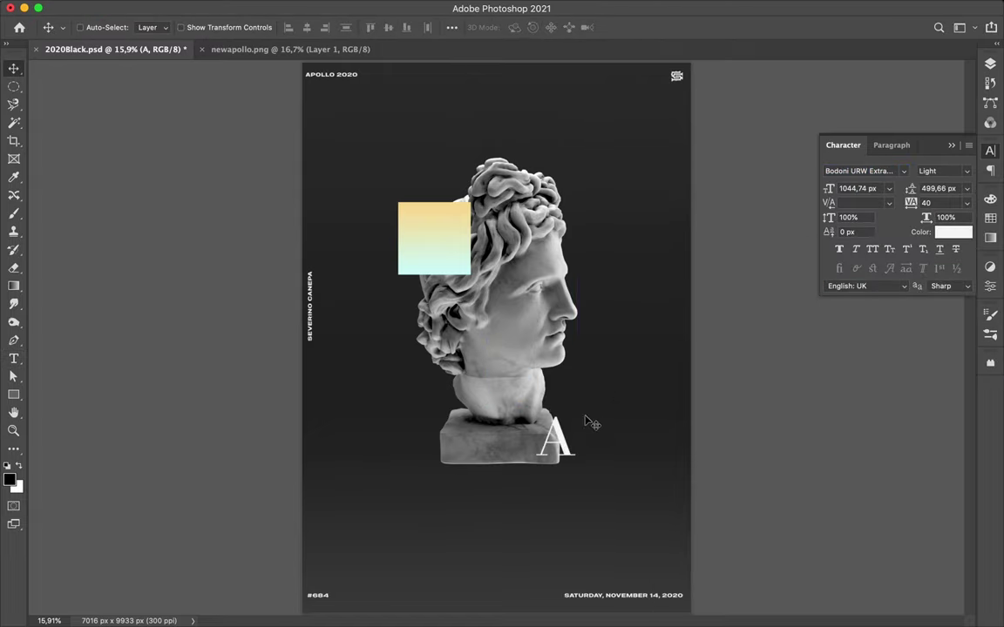
{"action": "key", "text": "p"}
{"action": "left_click", "coordinate": [92, 27]}
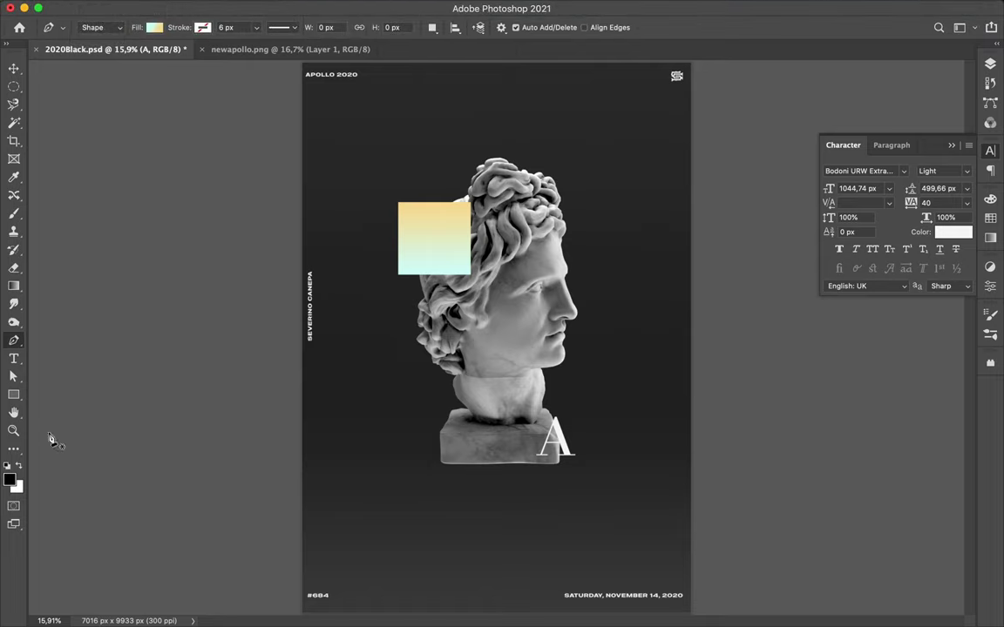
Draw a thin diagonal line across the neck with no fill and a white stroke
{"action": "left_click", "coordinate": [154, 27]}
{"action": "left_click", "coordinate": [96, 51]}
{"action": "left_click", "coordinate": [65, 89]}
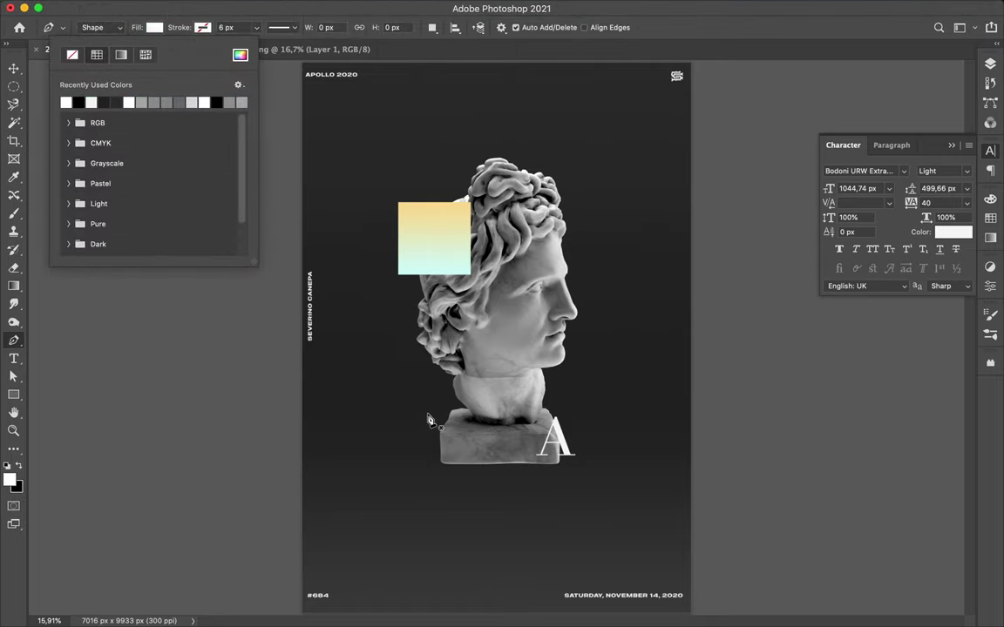
{"action": "left_click", "coordinate": [427, 421]}
{"action": "left_click", "coordinate": [155, 27]}
{"action": "left_click", "coordinate": [69, 58]}
{"action": "left_click", "coordinate": [202, 27]}
{"action": "left_click", "coordinate": [131, 50]}
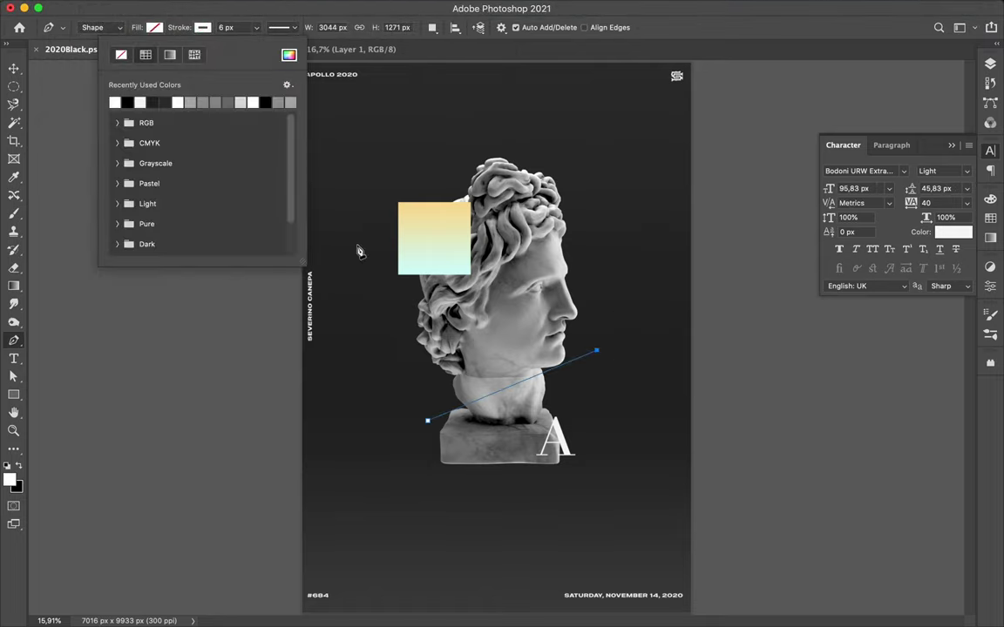
Draw an outline rectangle framing the face and add a layer mask to it
{"action": "key", "text": "a"}
{"action": "key", "text": "v"}
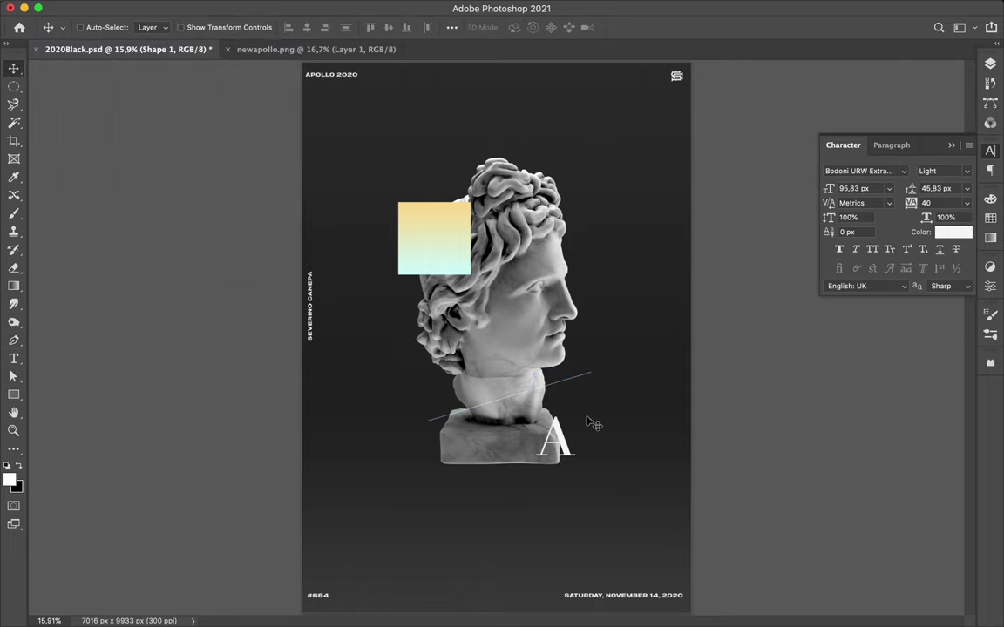
{"action": "key", "text": "u"}
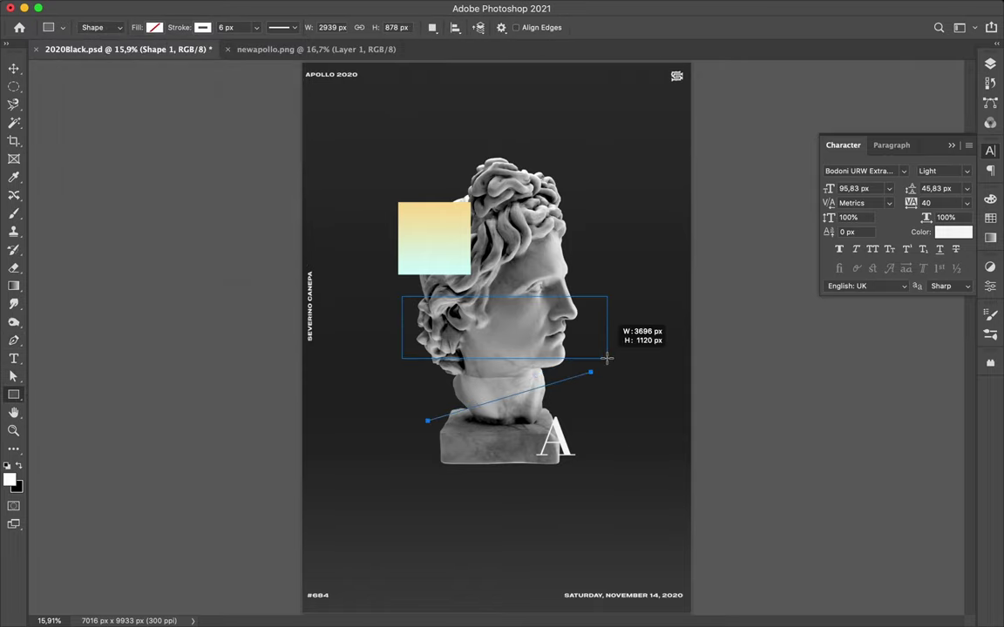
{"action": "left_click_drag", "start_coordinate": [606, 358], "coordinate": [606, 357]}
{"action": "key", "text": "v"}
{"action": "key", "text": "F7"}
{"action": "left_click", "coordinate": [877, 597]}
Mask out the rectangle where it overlaps the statue, then deselect
{"action": "key", "text": "e"}
{"action": "key", "text": "b"}
{"action": "key", "text": "alt+BackSpace"}
{"action": "key", "text": "m"}
{"action": "key", "text": "ctrl+d"}
{"action": "key", "text": "v"}
Shrink the gradient rectangle into a smaller square with Free Transform
{"action": "left_click", "coordinate": [449, 214]}
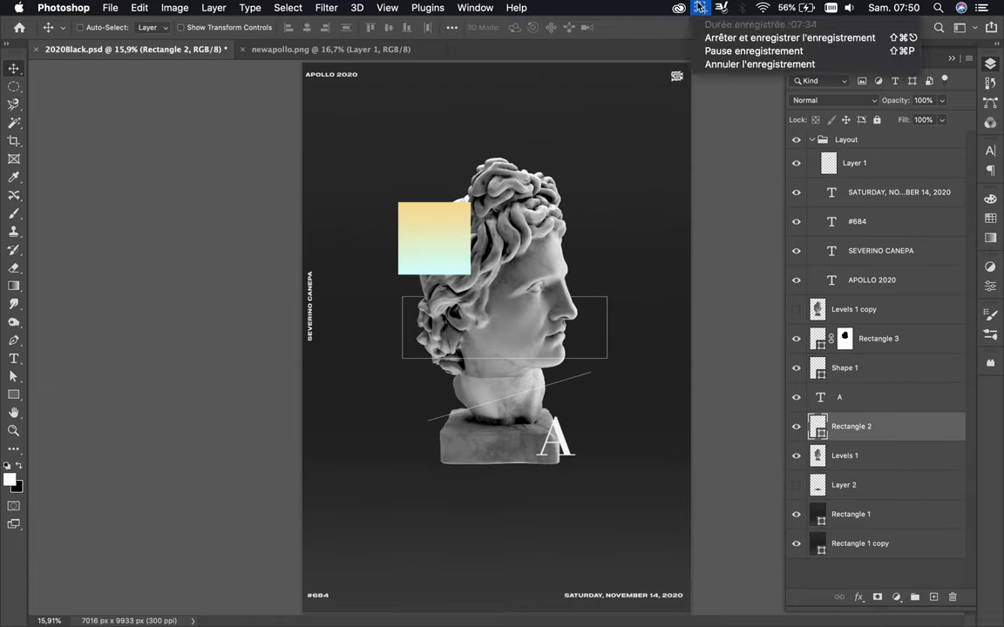
{"action": "key", "text": "ctrl+t"}
{"action": "left_click_drag", "start_coordinate": [471, 274], "coordinate": [436, 213]}
{"action": "key", "text": "Return"}
{"action": "scroll", "coordinate": [469, 231], "scroll_direction": "up", "scroll_amount": 3}
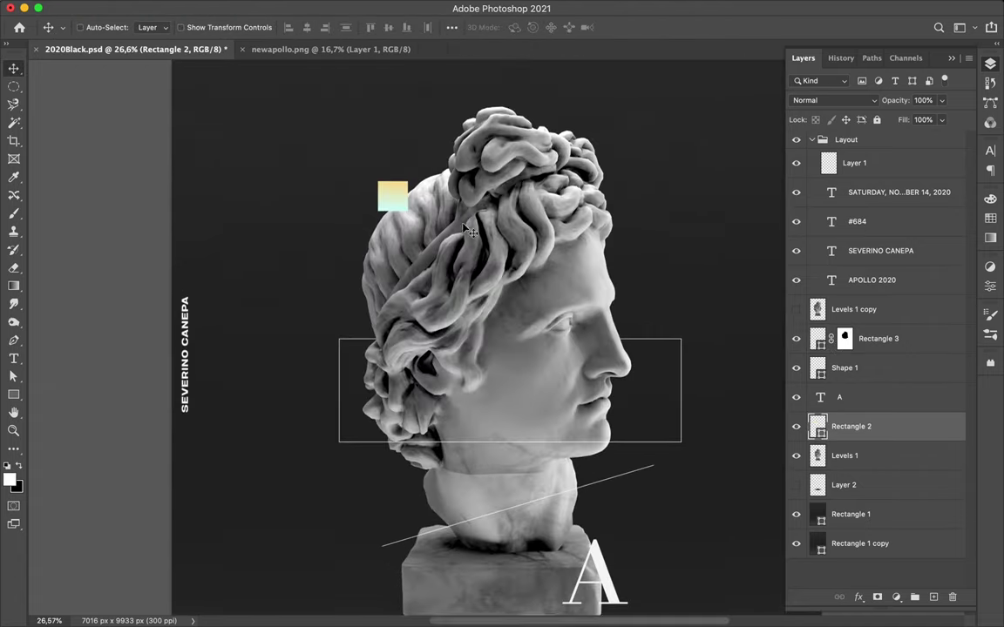
Trace the cheek with a pen path and convert it to a selection
{"action": "scroll", "coordinate": [469, 231], "scroll_direction": "down", "scroll_amount": 5}
{"action": "key", "text": "p"}
{"action": "left_click_drag", "start_coordinate": [497, 273], "coordinate": [509, 235]}
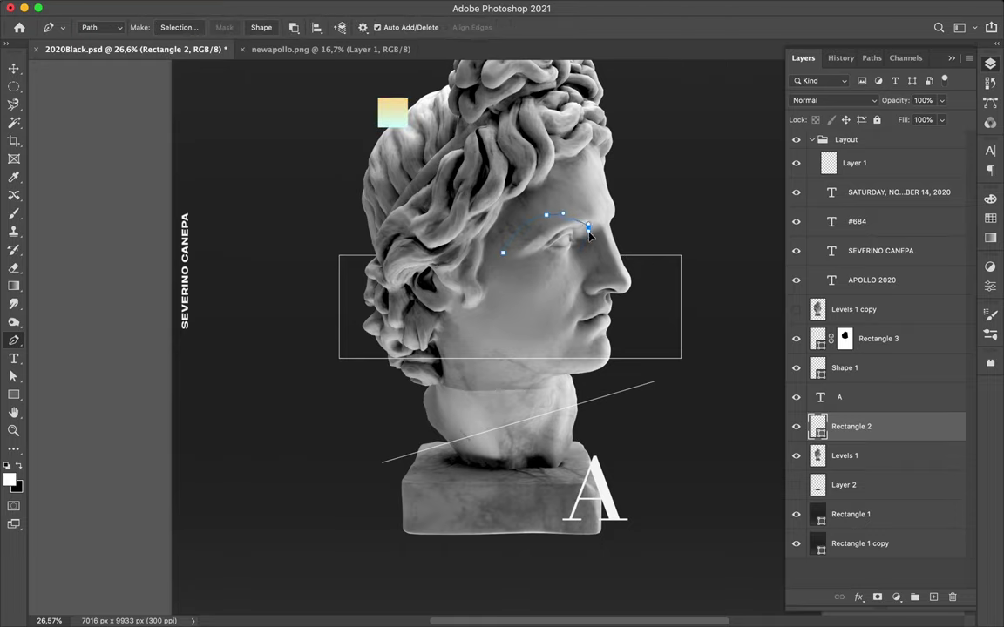
{"action": "left_click", "coordinate": [177, 27]}
{"action": "key", "text": "Return"}
Copy the cheek to its own layer, shift it lower left, and raise it above the statue
{"action": "left_click", "coordinate": [885, 449]}
{"action": "key", "text": "ctrl+j"}
{"action": "key", "text": "v"}
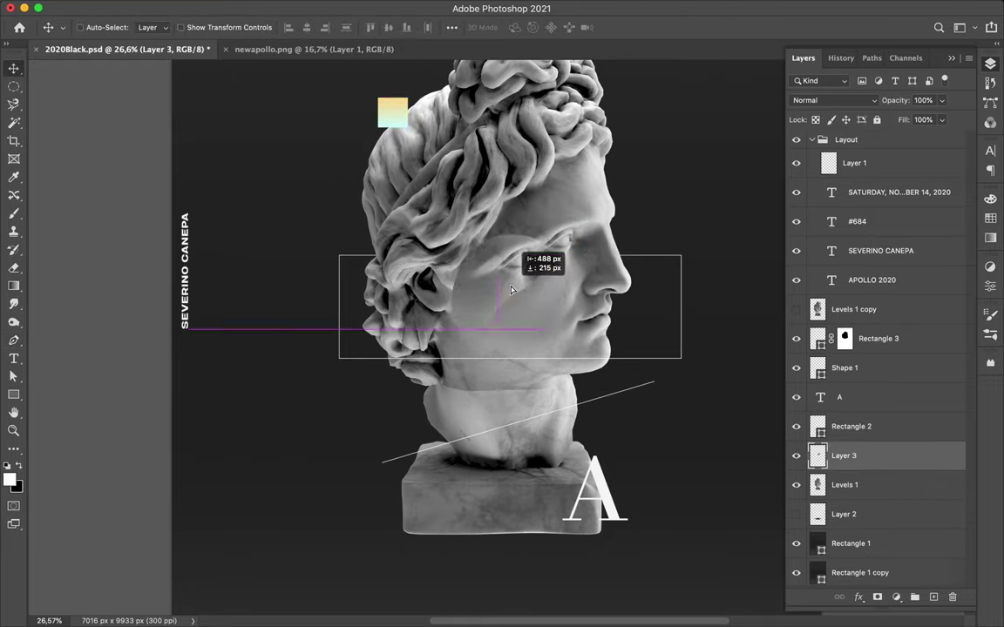
{"action": "left_click_drag", "start_coordinate": [544, 261], "coordinate": [434, 338]}
{"action": "key", "text": "ctrl+bracketright"}
{"action": "key", "text": "ctrl+bracketright"}
{"action": "key", "text": "ctrl+bracketright"}
Paint a shadow layer from the cheek piece's outline and Gaussian Blur it
{"action": "key", "text": "ctrl+j"}
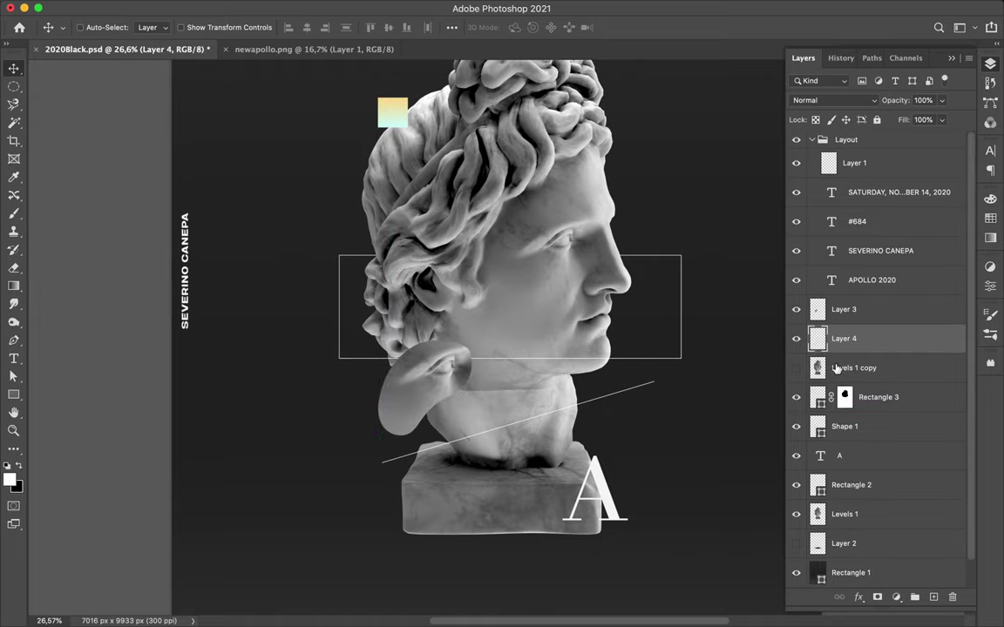
{"action": "left_click", "coordinate": [817, 309], "text": "ctrl"}
{"action": "key", "text": "b"}
{"action": "key", "text": "m"}
{"action": "left_click", "coordinate": [354, 9]}
{"action": "left_click", "coordinate": [352, 42]}
{"action": "left_click", "coordinate": [331, 9]}
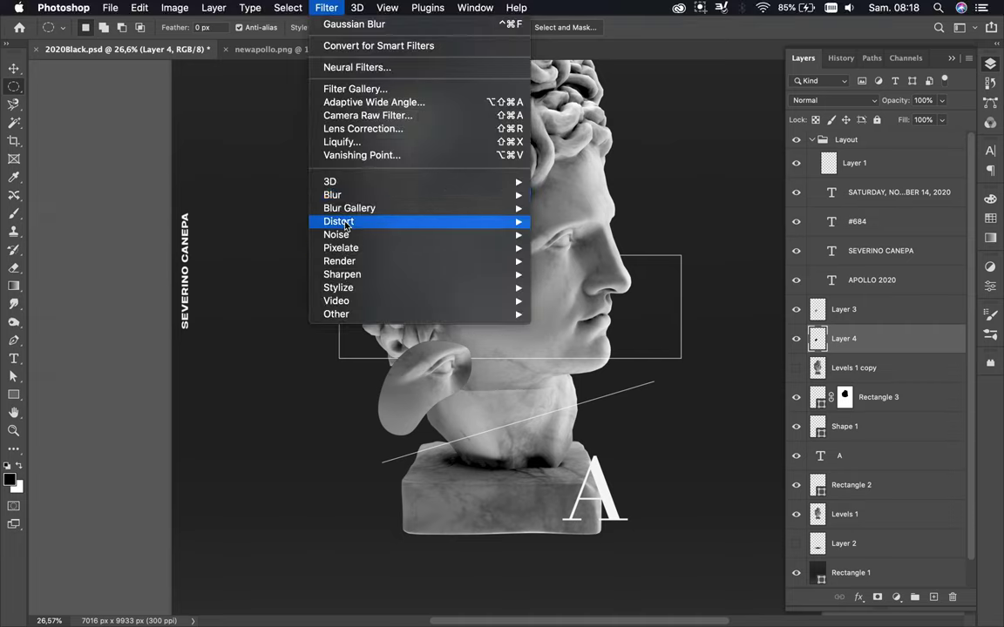
{"action": "left_click", "coordinate": [584, 261]}
{"action": "left_click", "coordinate": [824, 101]}
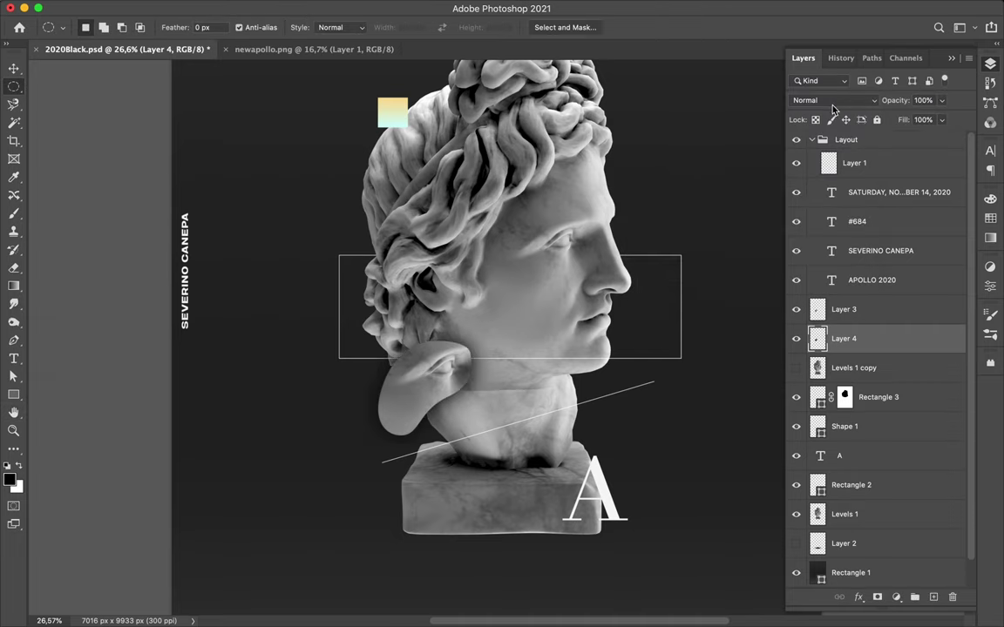
Move the shadow layer above Levels 1, clip it, and duplicate it above Rectangle 3
{"action": "key", "text": "v"}
{"action": "left_click_drag", "start_coordinate": [844, 338], "coordinate": [958, 488]}
{"action": "double_click", "coordinate": [906, 484]}
{"action": "key", "text": "Escape"}
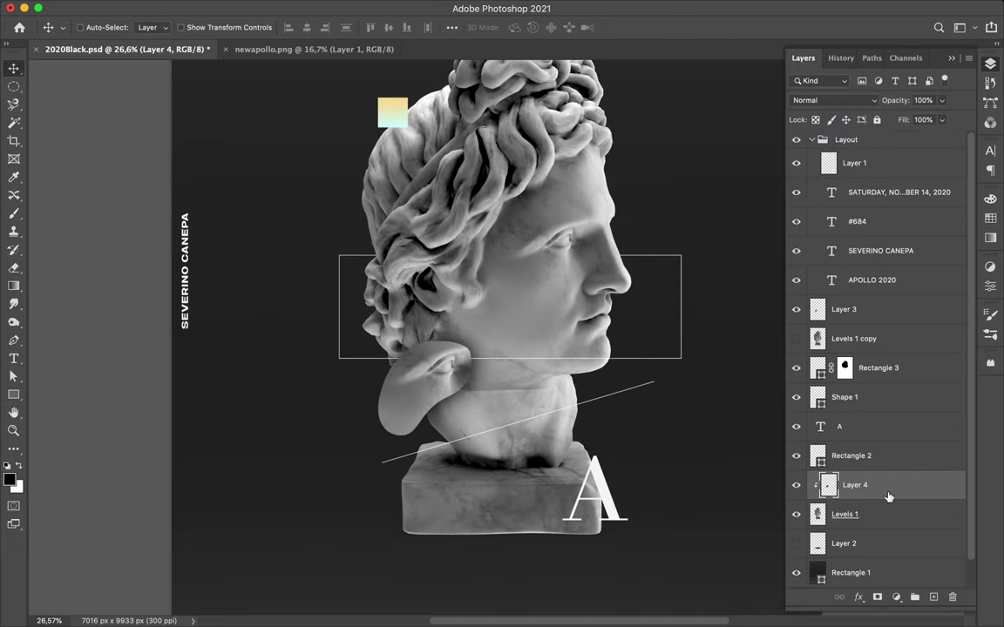
{"action": "left_click_drag", "start_coordinate": [887, 488], "coordinate": [862, 382]}
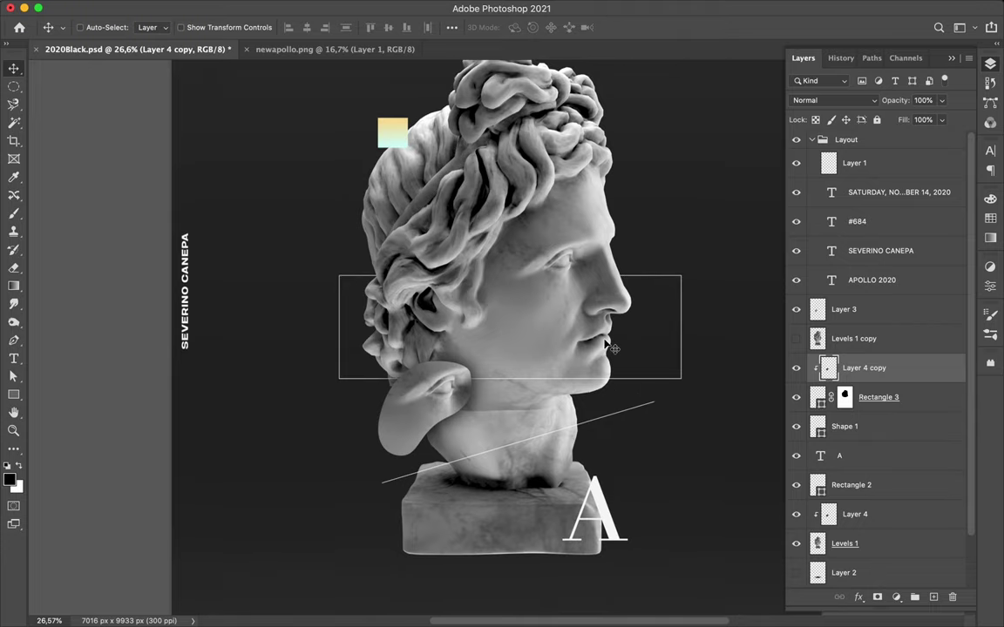
Select Levels 1 and add a new empty layer for a tint
{"action": "scroll", "coordinate": [555, 287], "scroll_direction": "down", "scroll_amount": 1}
{"action": "left_click", "coordinate": [558, 301], "text": "ctrl"}
{"action": "key", "text": "ctrl+shift+alt+n"}
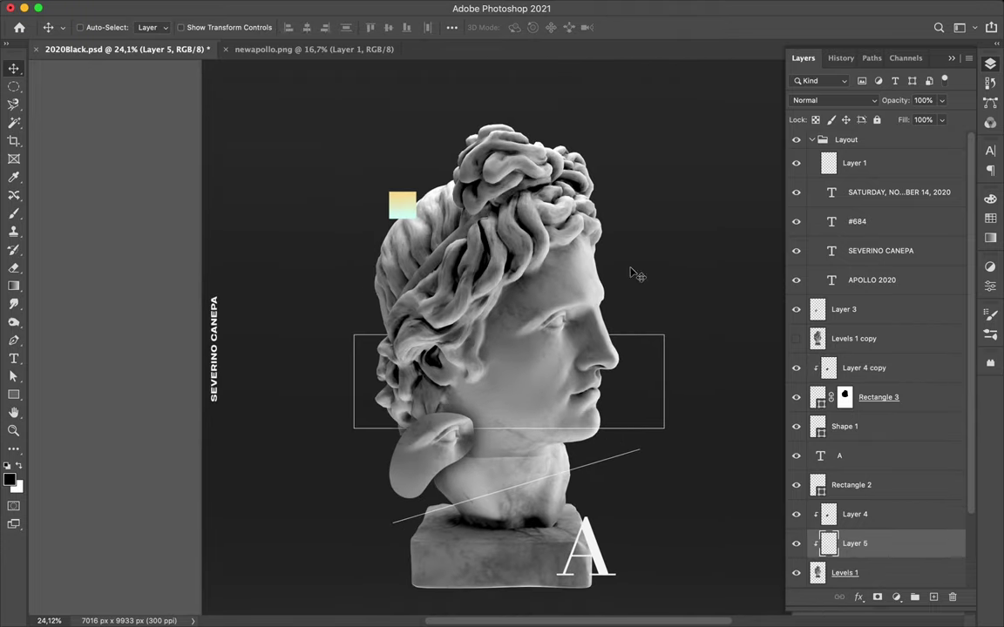
Fill the statue selection with a yellow-to-cyan gradient and erase it from the face
{"action": "key", "text": "g"}
{"action": "left_click", "coordinate": [102, 27]}
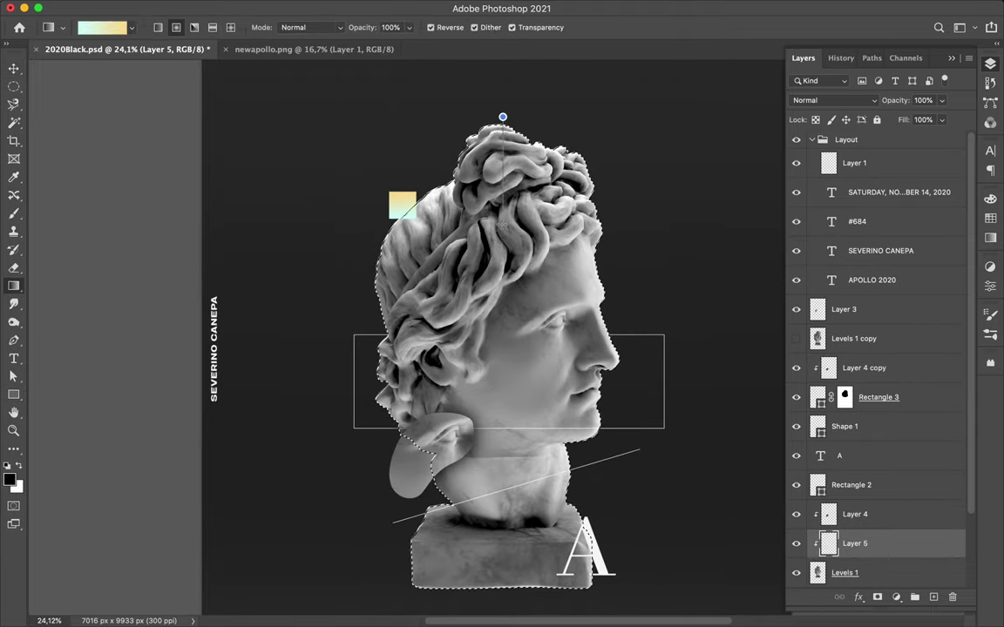
{"action": "left_click_drag", "start_coordinate": [502, 116], "coordinate": [501, 279]}
{"action": "key", "text": "e"}
{"action": "scroll", "coordinate": [496, 325], "scroll_direction": "down", "scroll_amount": 2}
{"action": "mouse_move", "coordinate": [496, 325]}
{"action": "left_mouse_down"}
{"action": "mouse_move", "coordinate": [419, 366]}
{"action": "mouse_move", "coordinate": [383, 498]}
{"action": "left_mouse_up"}
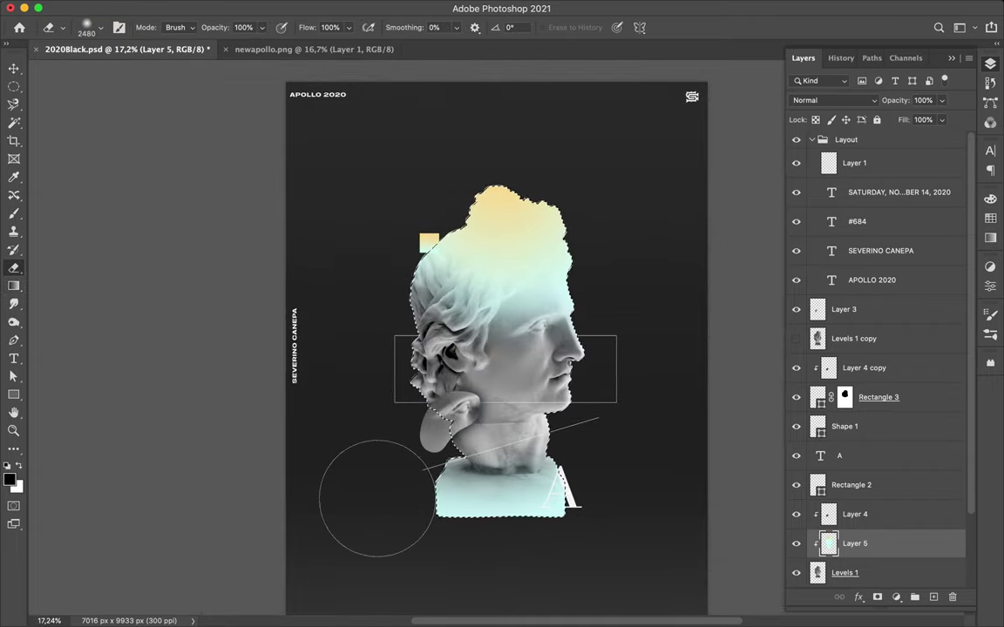
Refine the erasure so the gradient is cleared from the left of the face and neck
{"action": "key", "text": "ctrl+z"}
{"action": "key", "text": "ctrl+shift+z"}
{"action": "key", "text": "ctrl+z"}
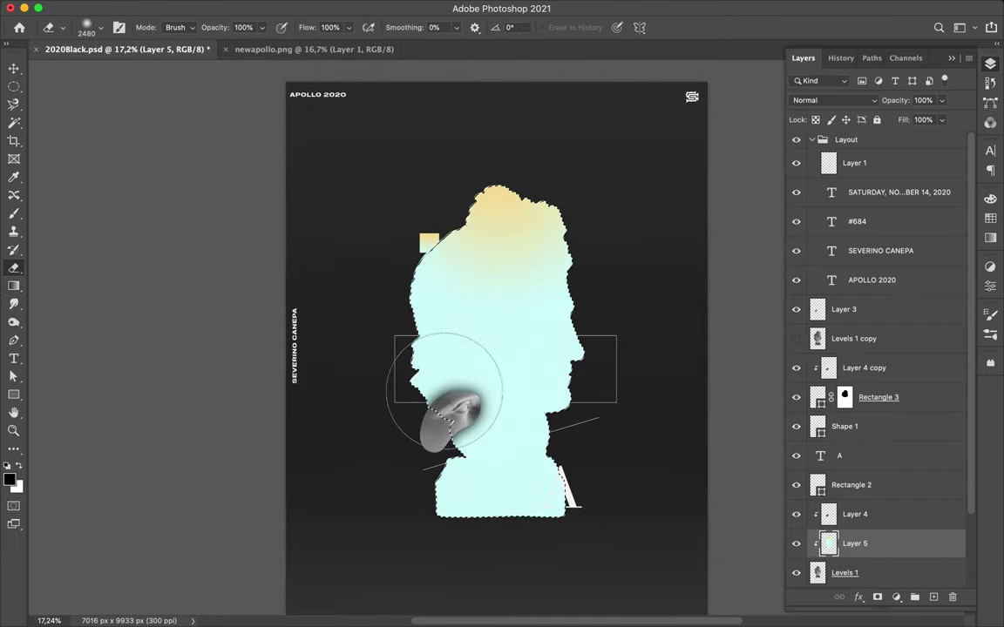
{"action": "key", "text": "ctrl+shift+z"}
{"action": "key", "text": "ctrl+z"}
{"action": "left_click_drag", "start_coordinate": [410, 331], "coordinate": [418, 392]}
{"action": "key", "text": "ctrl+shift+z"}
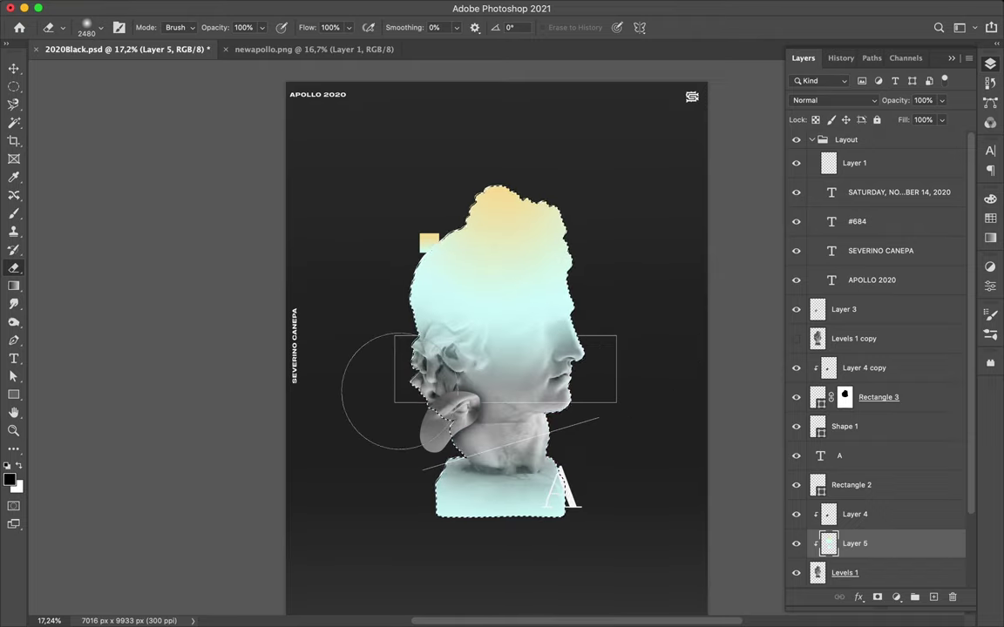
Set the gradient tint layer's blend mode to Multiply
{"action": "left_click", "coordinate": [867, 100]}
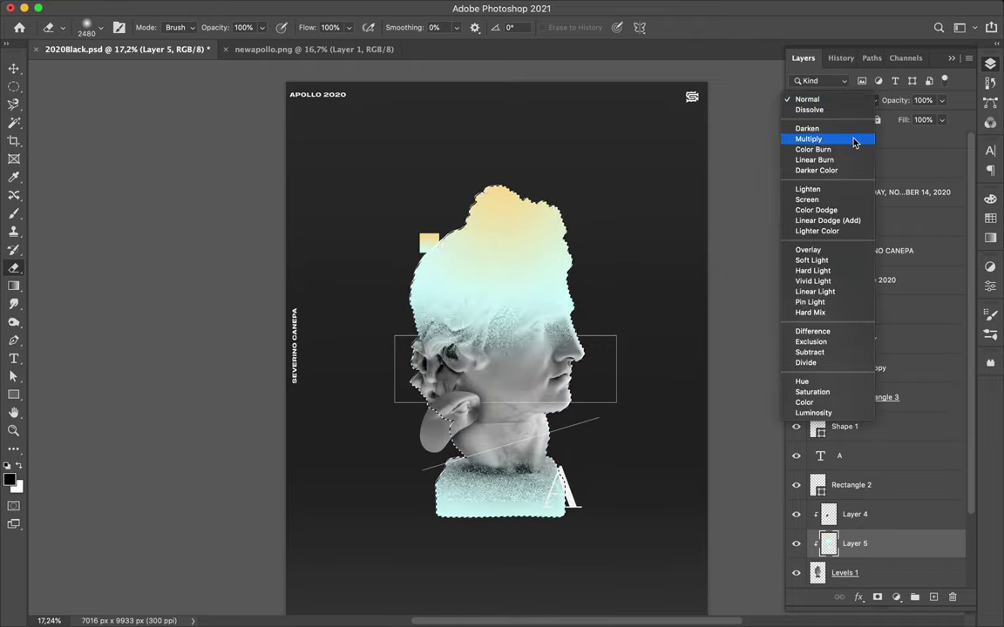
{"action": "left_click", "coordinate": [819, 137]}
{"action": "key", "text": "v"}
{"action": "scroll", "coordinate": [490, 357], "scroll_direction": "up", "scroll_amount": 1}
{"action": "scroll", "coordinate": [491, 357], "scroll_direction": "up", "scroll_amount": 1}
Draw two short white rectangle bars left of the neck
{"action": "key", "text": "u"}
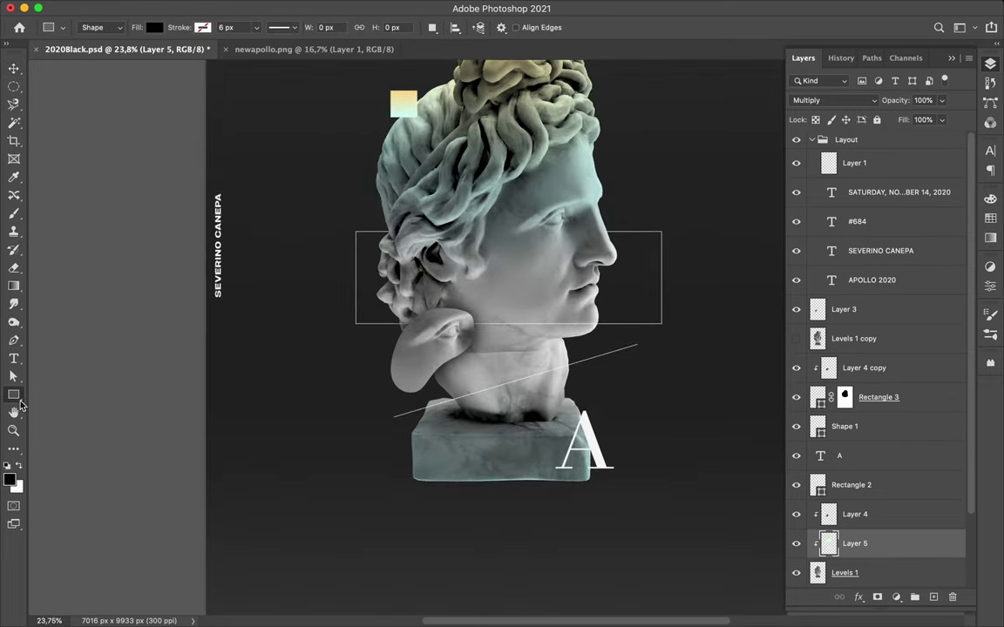
{"action": "left_click_drag", "start_coordinate": [356, 360], "coordinate": [358, 360]}
{"action": "left_click", "coordinate": [154, 27]}
{"action": "left_click", "coordinate": [64, 91]}
{"action": "key", "text": "a"}
{"action": "left_click", "coordinate": [990, 63]}
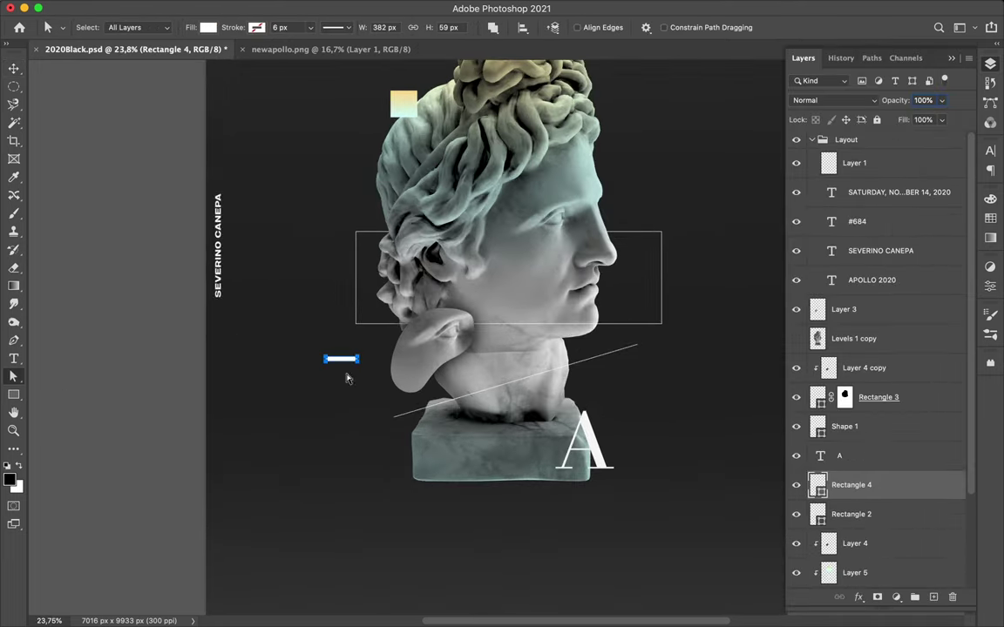
{"action": "key", "text": "u"}
{"action": "left_click_drag", "start_coordinate": [345, 368], "coordinate": [346, 367]}
{"action": "scroll", "coordinate": [623, 381], "scroll_direction": "up", "scroll_amount": 2}
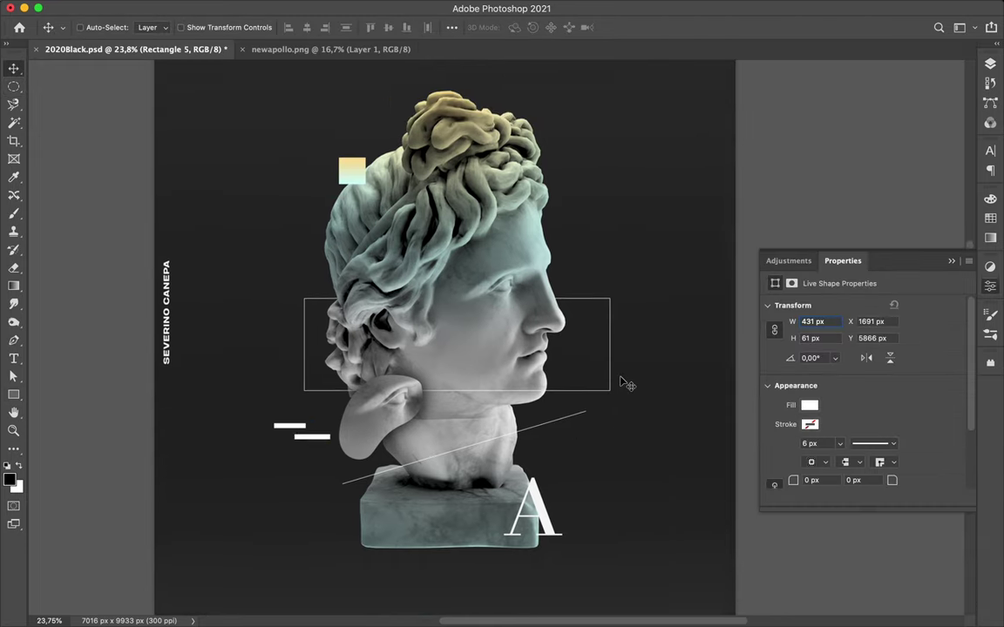
{"action": "scroll", "coordinate": [604, 370], "scroll_direction": "up", "scroll_amount": 3}
Draw a small ellipse dot on the rectangle's upper right corner and duplicate it to the lower right
{"action": "right_click", "coordinate": [14, 394]}
{"action": "left_click", "coordinate": [67, 415]}
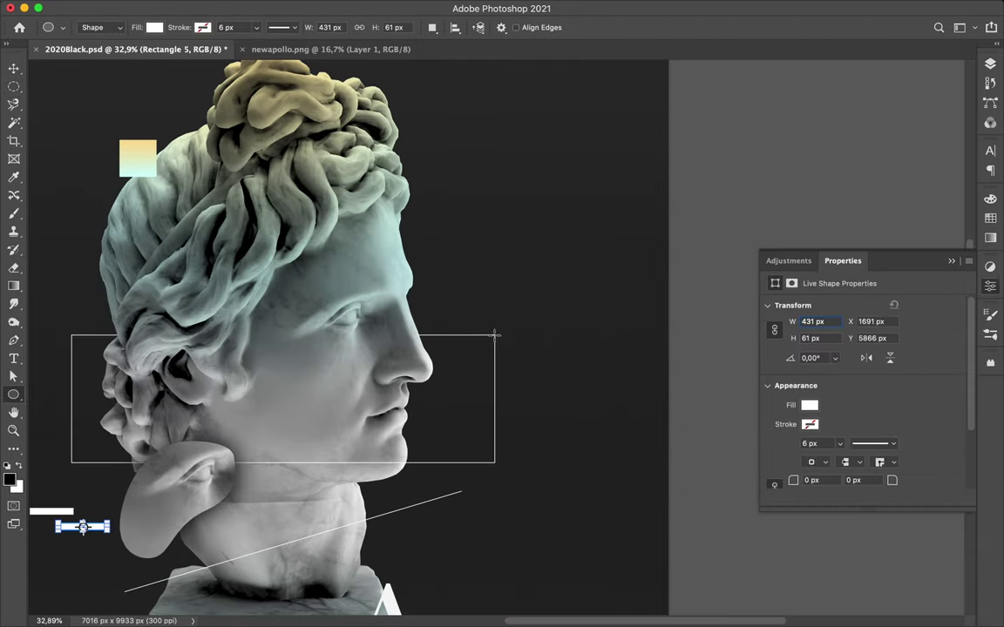
{"action": "left_click_drag", "start_coordinate": [496, 339], "coordinate": [494, 336]}
{"action": "key", "text": "v"}
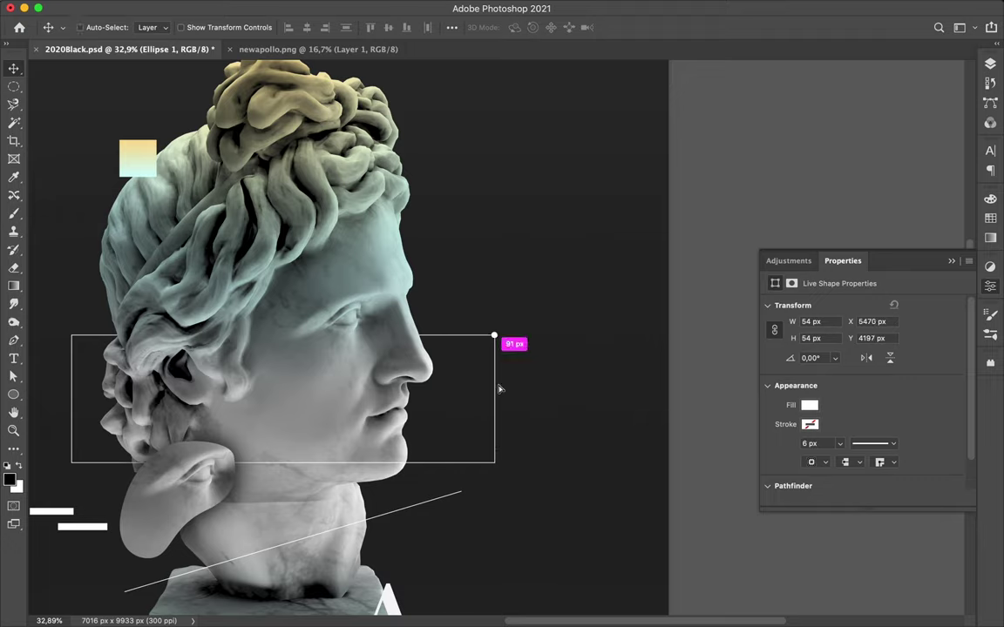
{"action": "left_click_drag", "start_coordinate": [499, 389], "coordinate": [498, 516]}
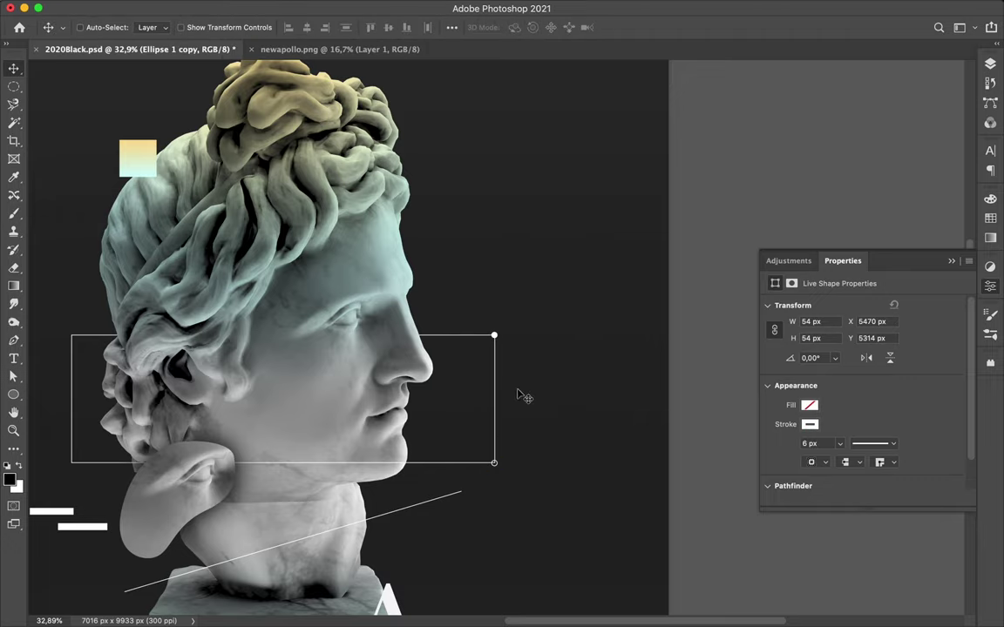
Change the fill colour of the corner dots
{"action": "scroll", "coordinate": [520, 397], "scroll_direction": "up", "scroll_amount": 5}
{"action": "key", "text": "a"}
{"action": "left_click", "coordinate": [183, 27]}
{"action": "left_click", "coordinate": [168, 50]}
{"action": "key", "text": "Return"}
{"action": "key", "text": "v"}
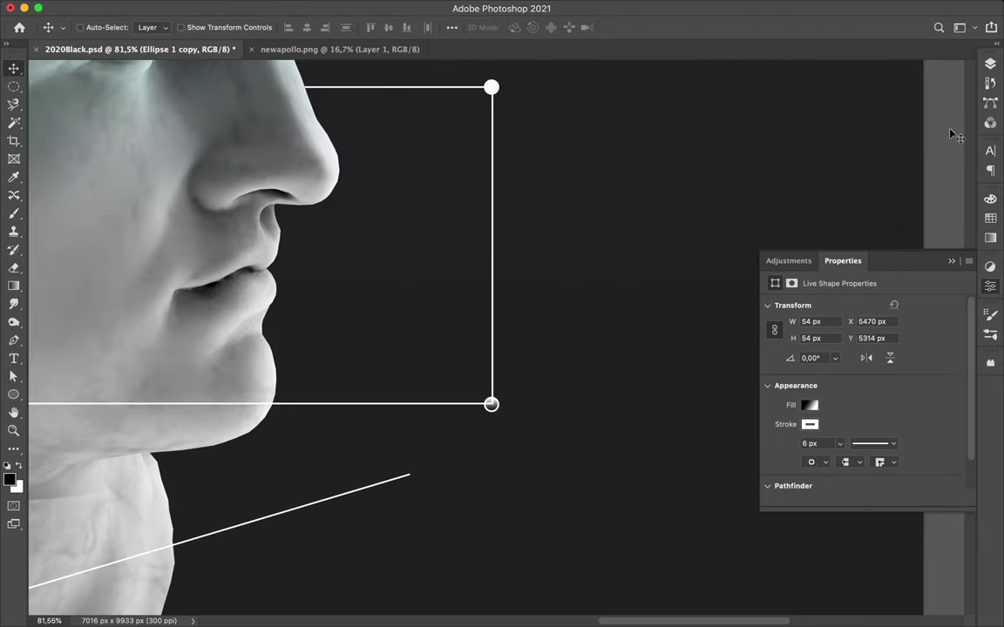
{"action": "left_click", "coordinate": [990, 63]}
{"action": "scroll", "coordinate": [562, 286], "scroll_direction": "down", "scroll_amount": 3}
{"action": "scroll", "coordinate": [562, 285], "scroll_direction": "down", "scroll_amount": 3}
Draw a large circle around the face with no fill and a white stroke
{"action": "key", "text": "u"}
{"action": "left_click_drag", "start_coordinate": [353, 304], "coordinate": [388, 340]}
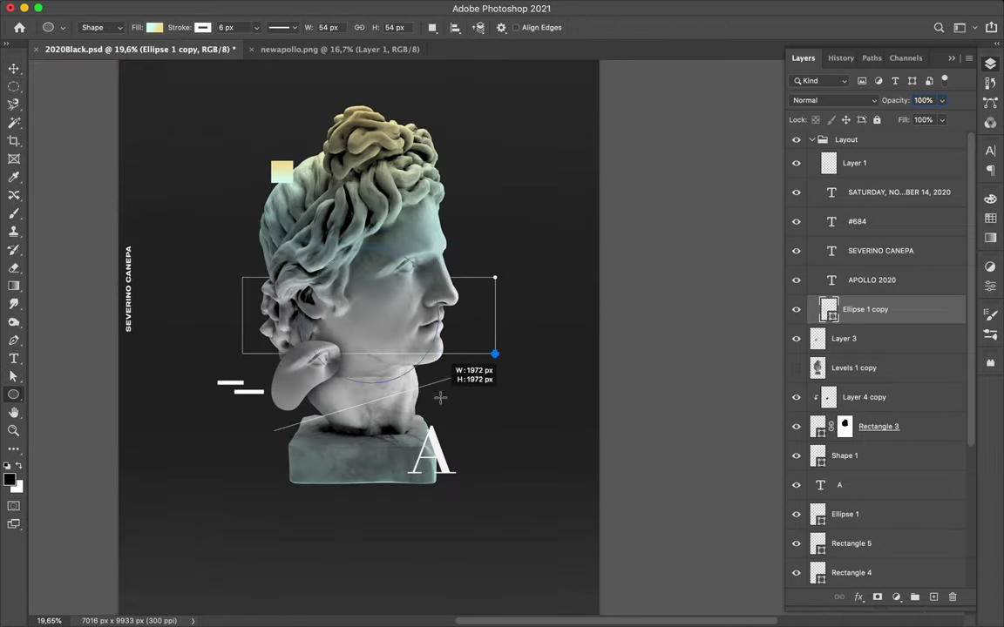
{"action": "left_click_drag", "start_coordinate": [440, 397], "coordinate": [449, 394]}
{"action": "key", "text": "a"}
{"action": "left_click", "coordinate": [208, 27]}
{"action": "left_click", "coordinate": [102, 41]}
{"action": "left_click", "coordinate": [279, 27]}
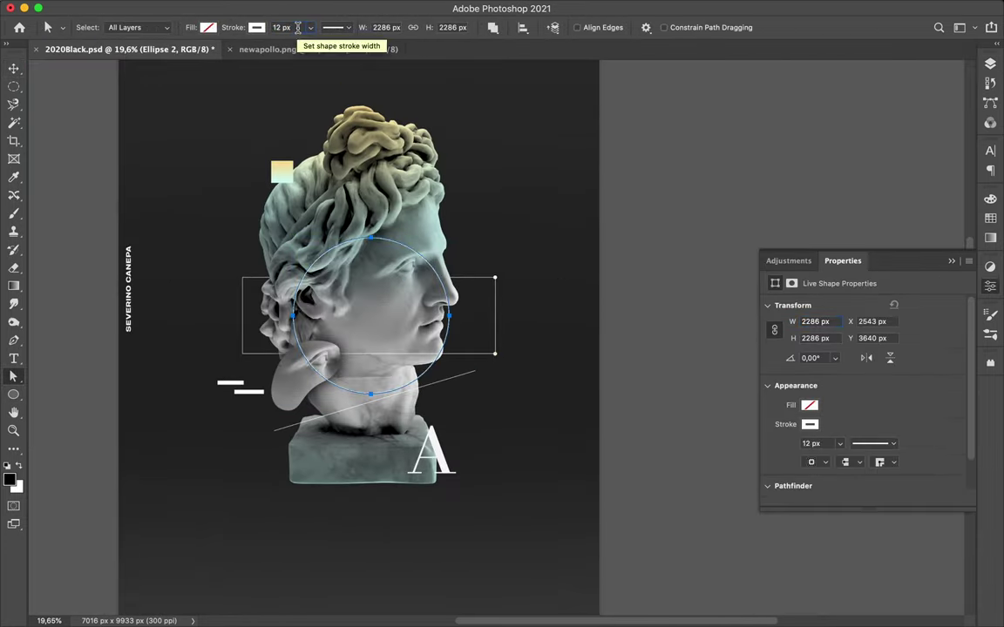
{"action": "left_click", "coordinate": [556, 159]}
{"action": "left_click", "coordinate": [991, 65]}
{"action": "scroll", "coordinate": [880, 349], "scroll_direction": "down", "scroll_amount": 5}
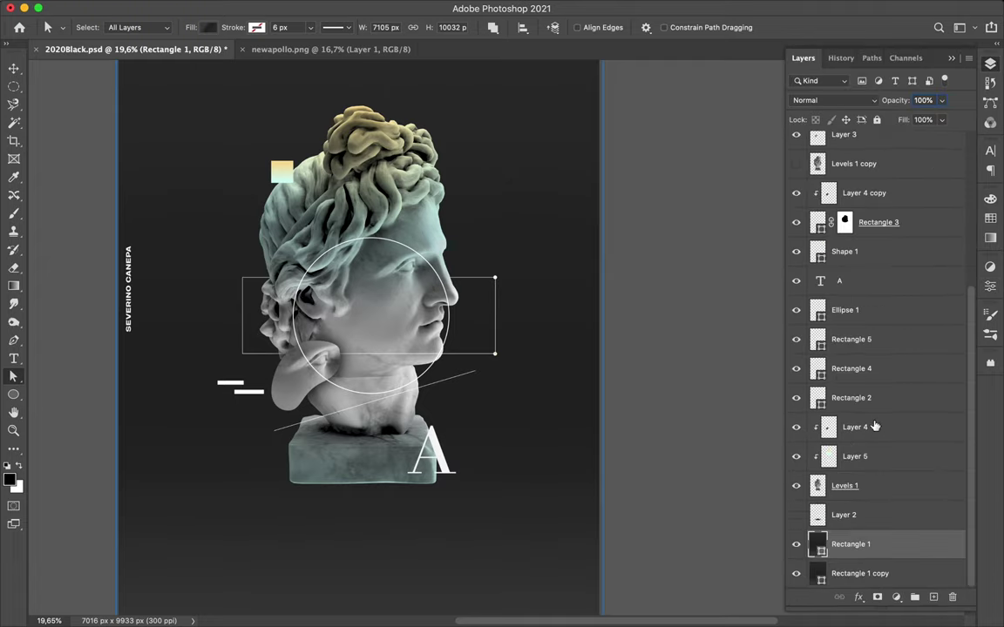
Move the outline circle layer below the A text layer
{"action": "key", "text": "v"}
{"action": "scroll", "coordinate": [923, 261], "scroll_direction": "up", "scroll_amount": 3}
{"action": "left_click", "coordinate": [923, 153]}
{"action": "left_click_drag", "start_coordinate": [923, 160], "coordinate": [869, 462]}
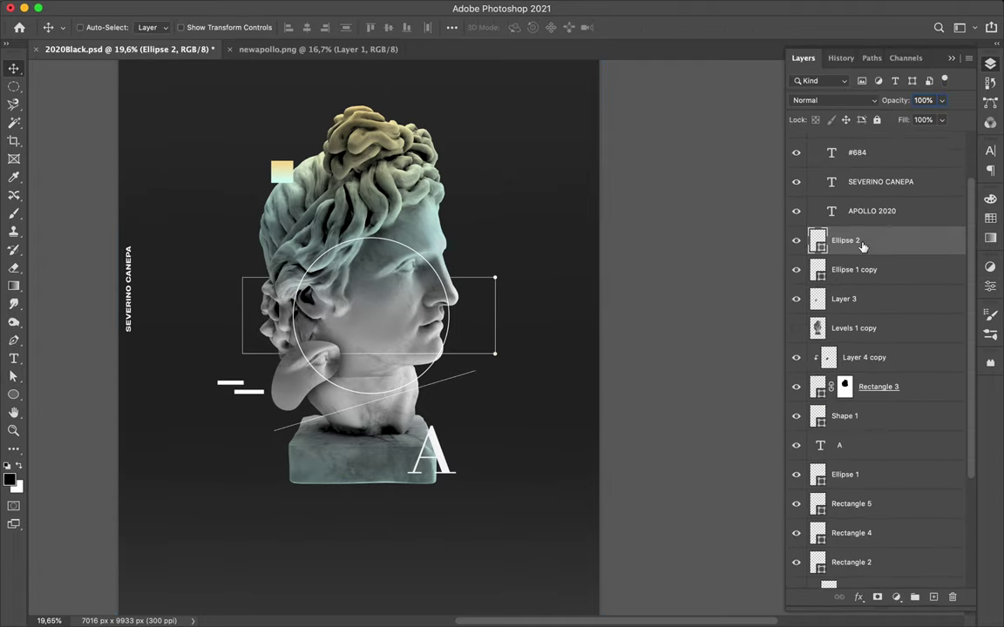
Load the statue outline as a selection on Ellipse 2's mask, then deselect
{"action": "scroll", "coordinate": [880, 392], "scroll_direction": "down", "scroll_amount": 5}
{"action": "left_click", "coordinate": [862, 455]}
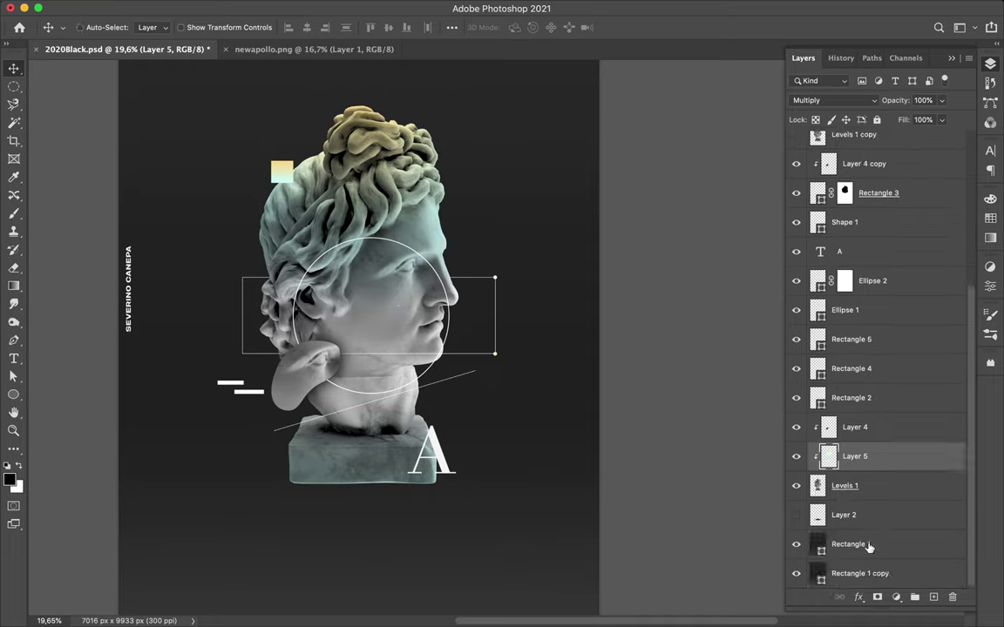
{"action": "left_click", "coordinate": [826, 455], "text": "ctrl"}
{"action": "scroll", "coordinate": [869, 455], "scroll_direction": "up", "scroll_amount": 5}
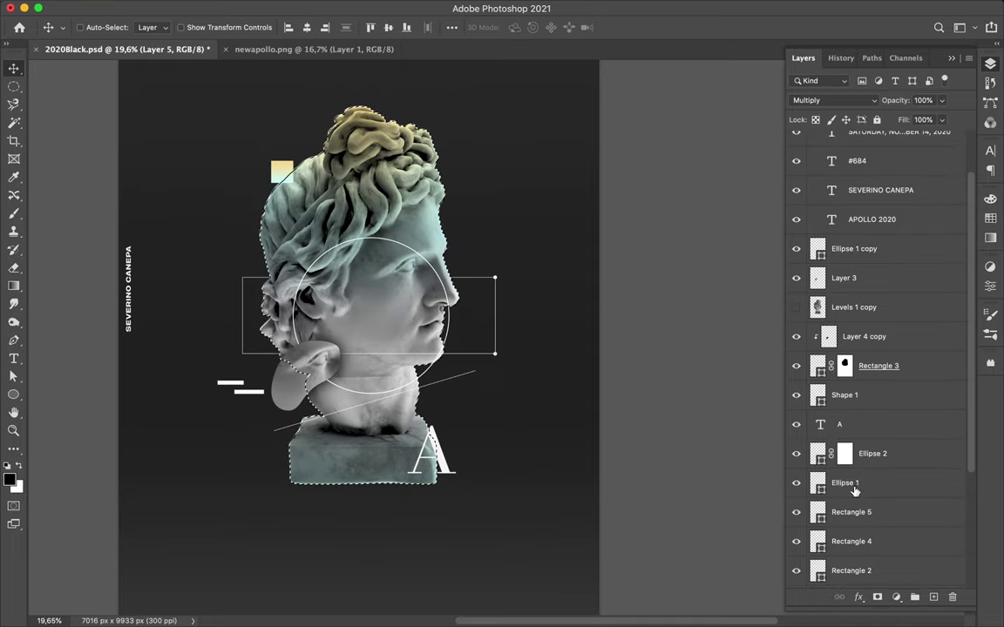
{"action": "left_click", "coordinate": [845, 454]}
{"action": "key", "text": "b"}
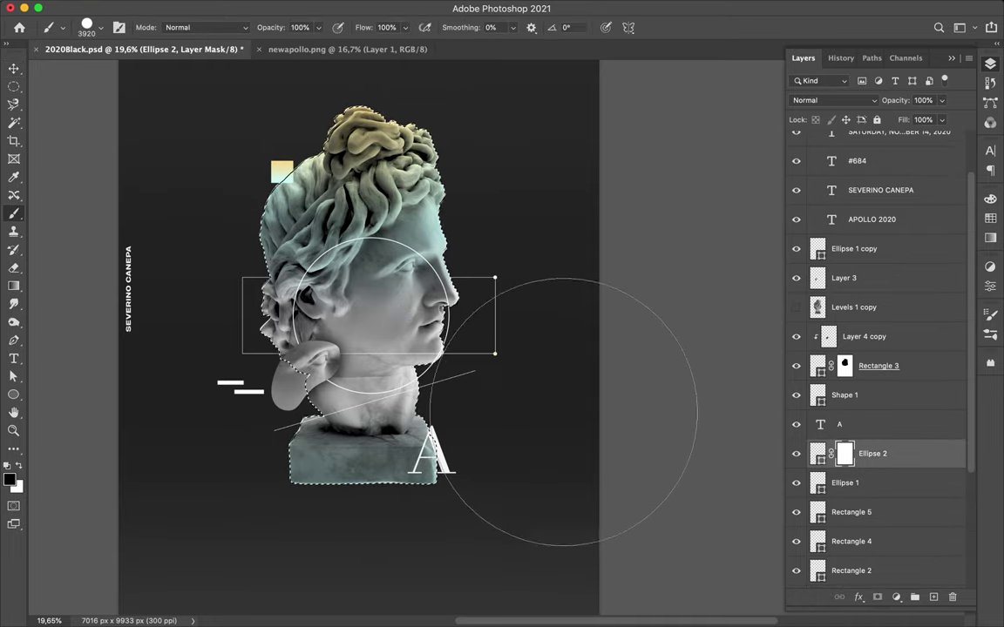
{"action": "key", "text": "a"}
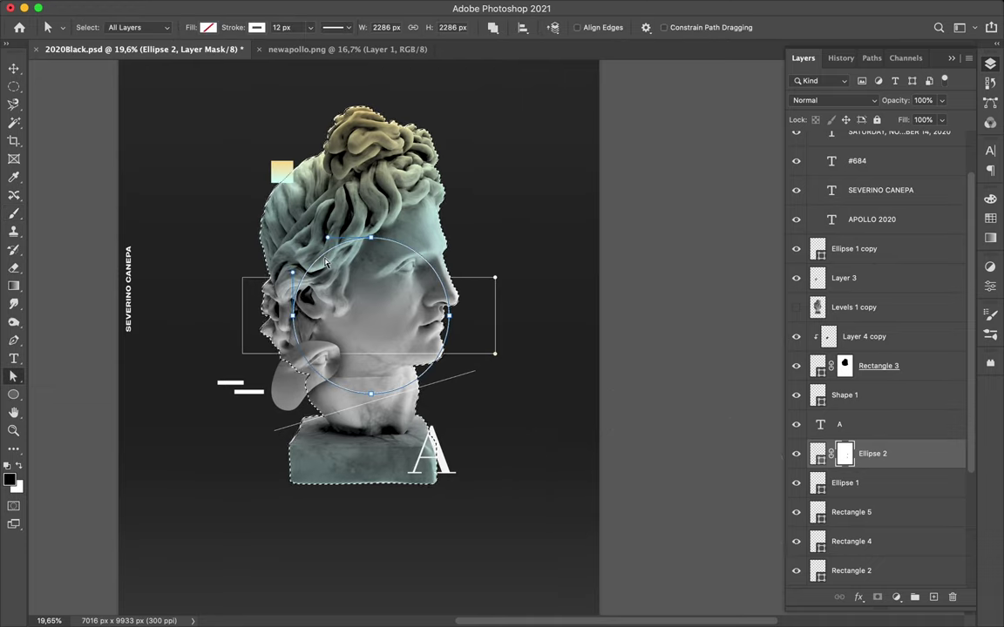
{"action": "key", "text": "ctrl+d"}
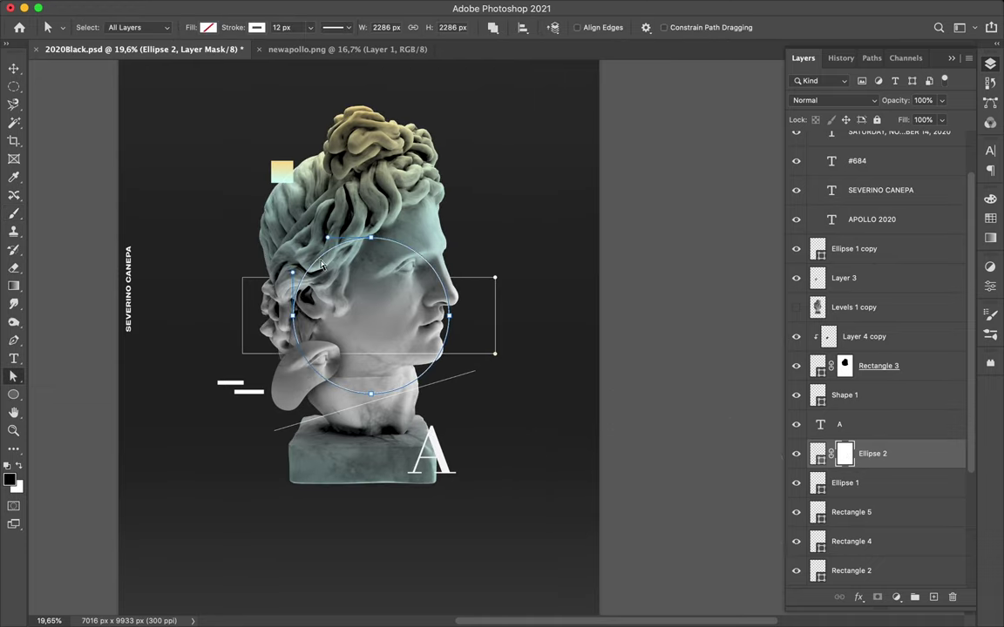
Pen-draw a no-fill white diagonal line and move Shape 2 above Ellipse 2
{"action": "left_click", "coordinate": [318, 266]}
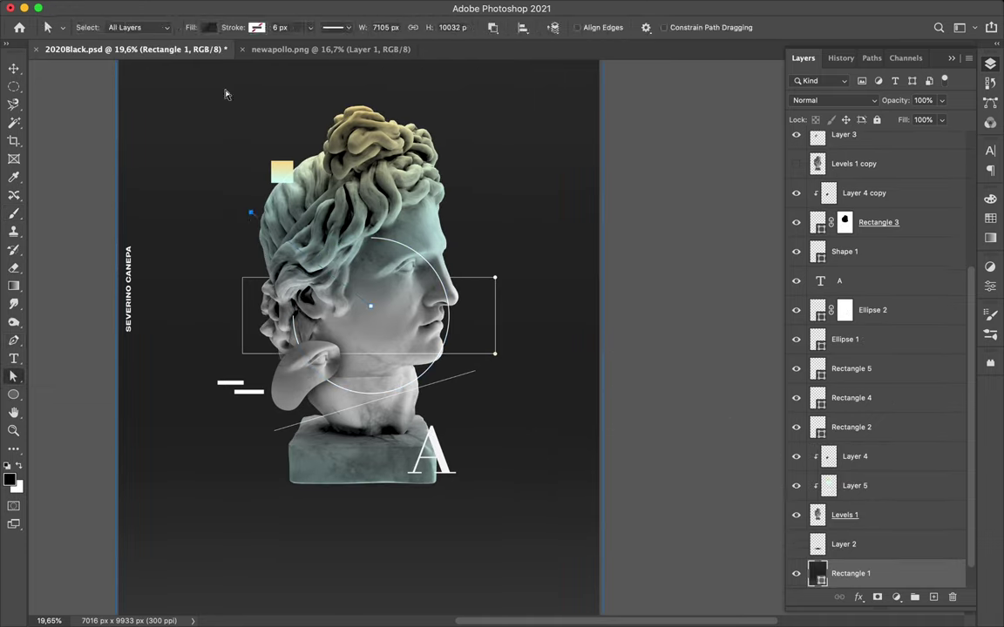
{"action": "key", "text": "p"}
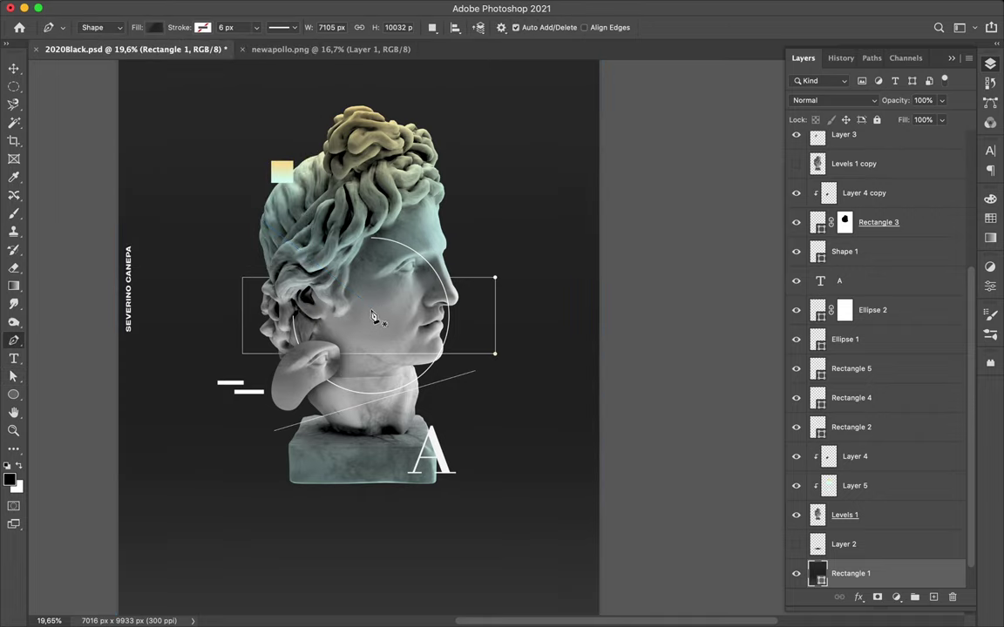
{"action": "key", "text": "a"}
{"action": "left_click", "coordinate": [208, 27]}
{"action": "left_click", "coordinate": [118, 59]}
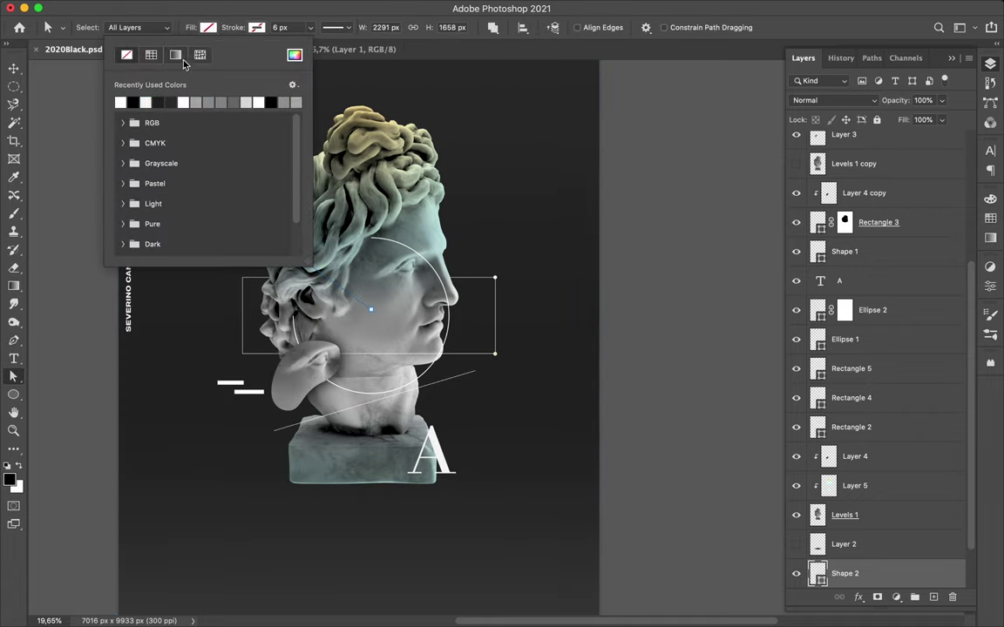
{"action": "left_click", "coordinate": [256, 27]}
{"action": "key", "text": "v"}
{"action": "left_click_drag", "start_coordinate": [843, 573], "coordinate": [871, 310]}
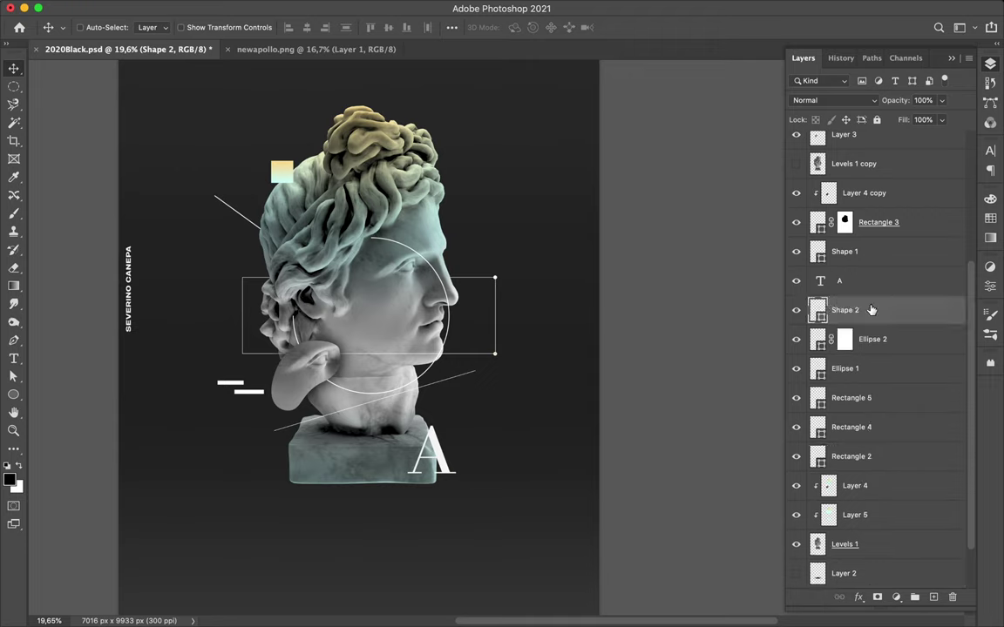
{"action": "scroll", "coordinate": [501, 336], "scroll_direction": "up", "scroll_amount": 3}
Paint Ellipse 2's mask with a hard round brush inside the statue selection to hide the ring
{"action": "left_click", "coordinate": [371, 389], "text": "ctrl"}
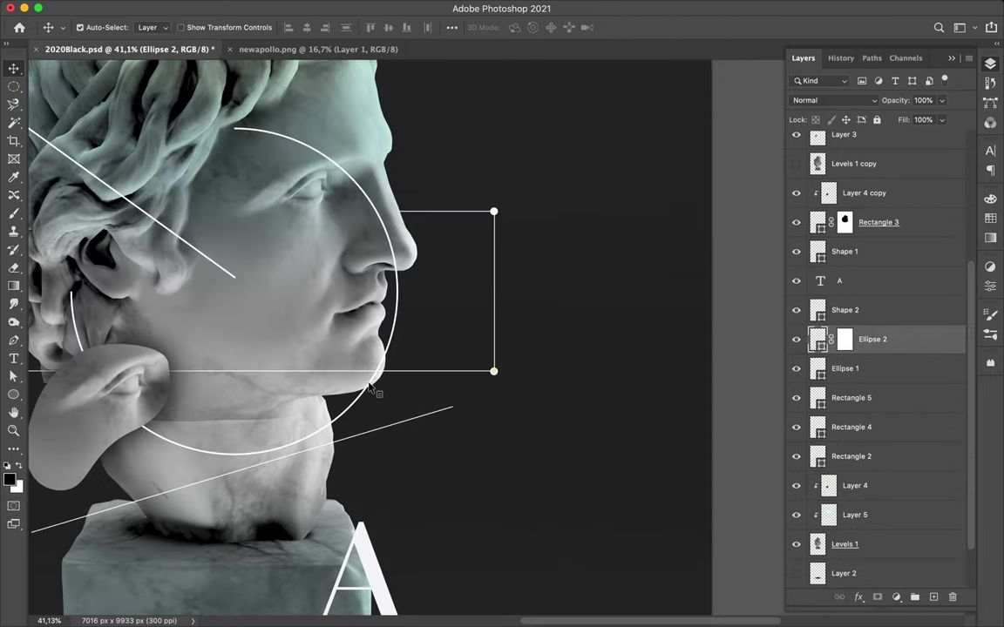
{"action": "left_click", "coordinate": [819, 547], "text": "ctrl"}
{"action": "left_click", "coordinate": [844, 339]}
{"action": "key", "text": "b"}
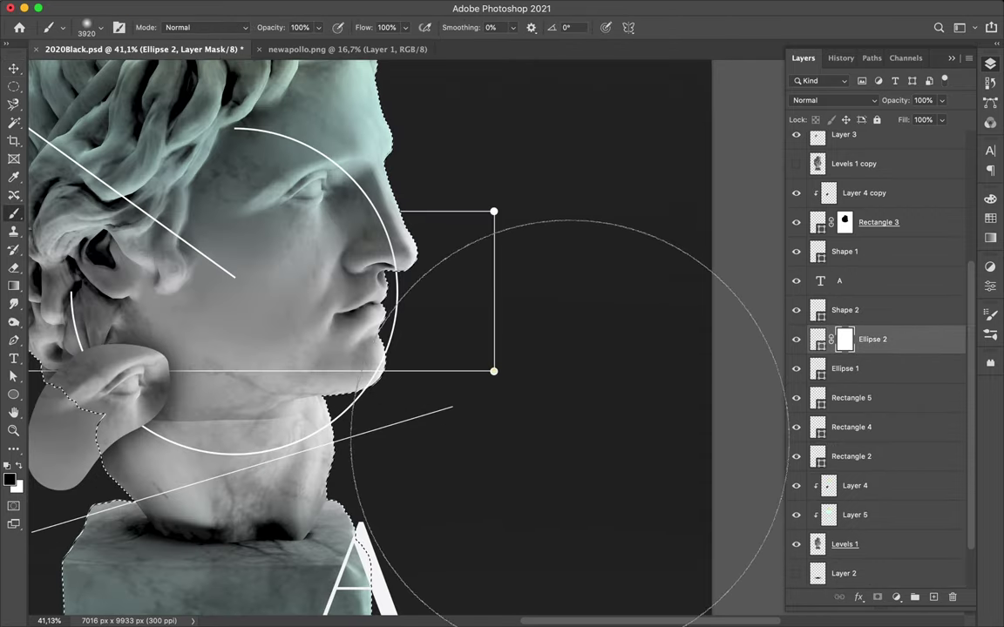
{"action": "left_click", "coordinate": [86, 27]}
{"action": "left_click", "coordinate": [95, 252]}
{"action": "key", "text": "Return"}
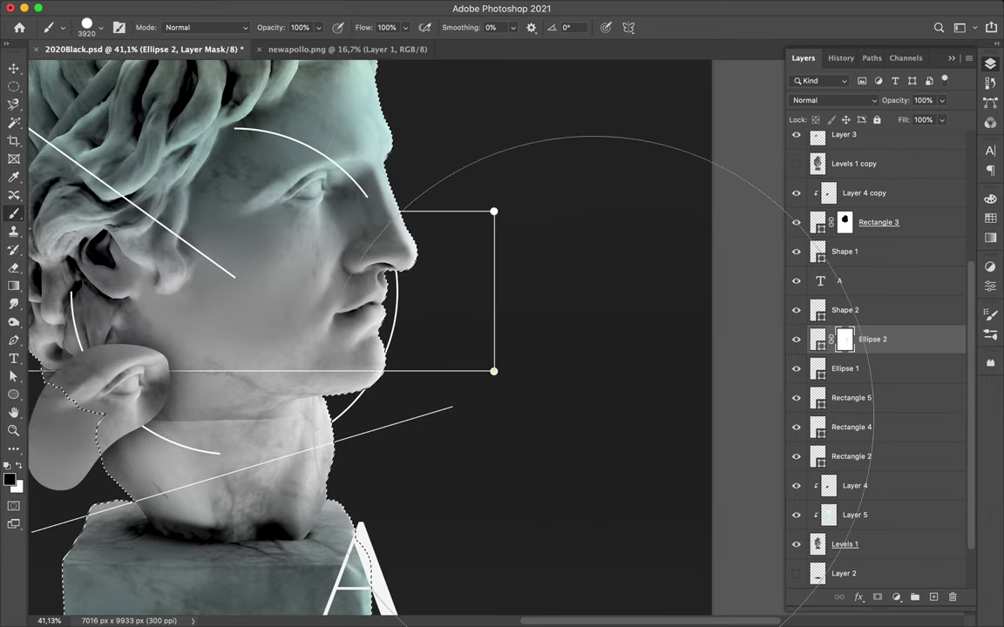
{"action": "key", "text": "ctrl+d"}
Draw a new ellipse shape circle over the face
{"action": "key", "text": "m"}
{"action": "scroll", "coordinate": [484, 449], "scroll_direction": "down", "scroll_amount": 3}
{"action": "scroll", "coordinate": [485, 449], "scroll_direction": "up", "scroll_amount": 1}
{"action": "key", "text": "u"}
{"action": "left_click_drag", "start_coordinate": [448, 233], "coordinate": [581, 365]}
{"action": "left_click", "coordinate": [155, 27]}
Give the circle a gradient fill and Linear Burn, then duplicate it between Layer 4 and Layer 5
{"action": "left_click", "coordinate": [121, 55]}
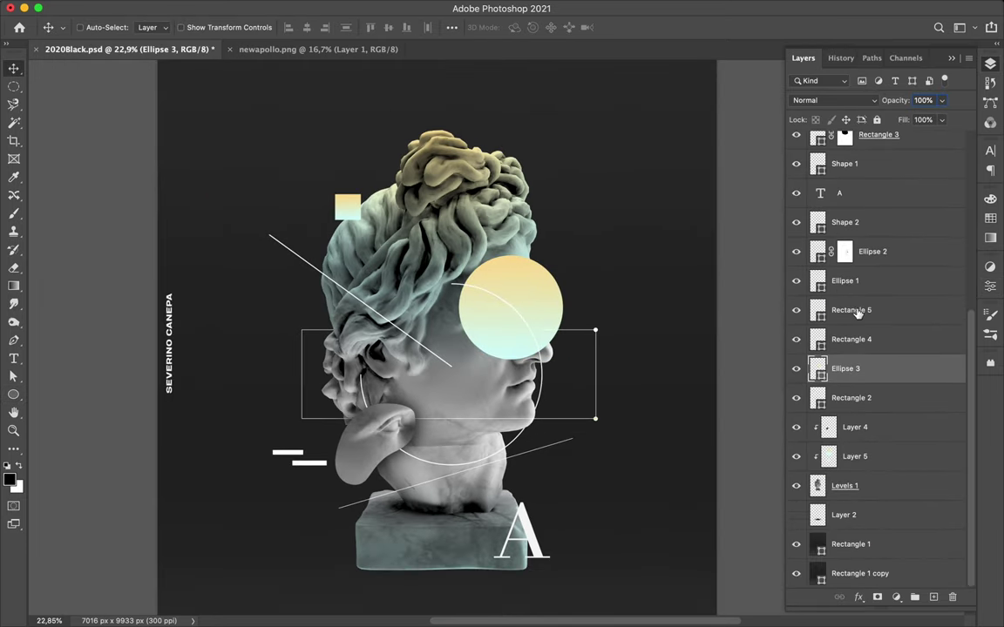
{"action": "left_click", "coordinate": [832, 100]}
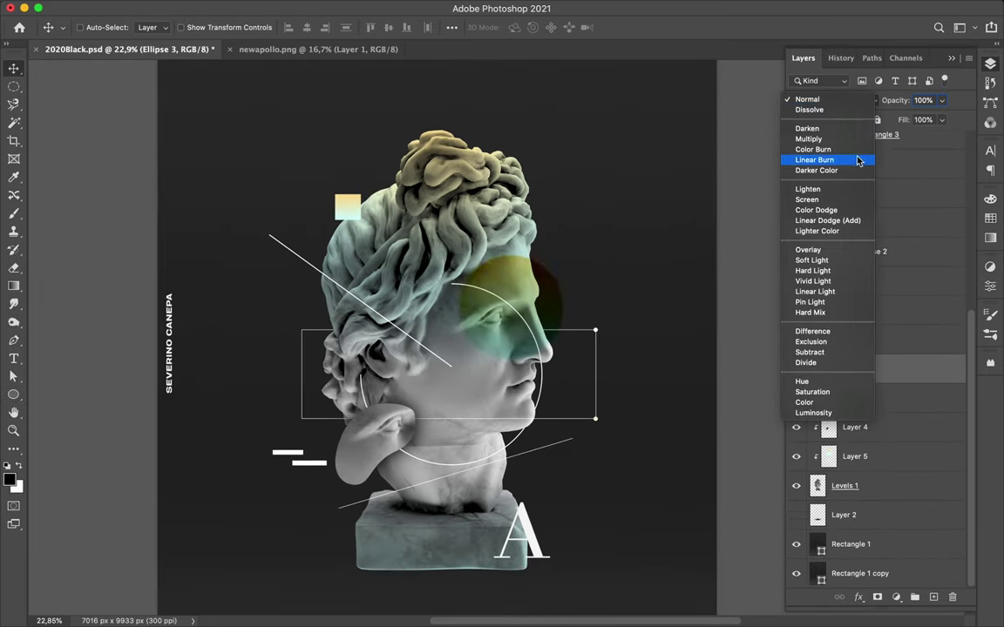
{"action": "left_click", "coordinate": [857, 160]}
{"action": "left_click_drag", "start_coordinate": [870, 370], "coordinate": [858, 436]}
{"action": "mouse_move", "coordinate": [859, 398]}
{"action": "left_mouse_down"}
{"action": "mouse_move", "coordinate": [858, 431]}
{"action": "mouse_move", "coordinate": [860, 399]}
{"action": "mouse_move", "coordinate": [880, 468]}
{"action": "left_mouse_up"}
Return the Ellipse 3 copy to Normal blending and move it below Levels 1
{"action": "left_click", "coordinate": [860, 398]}
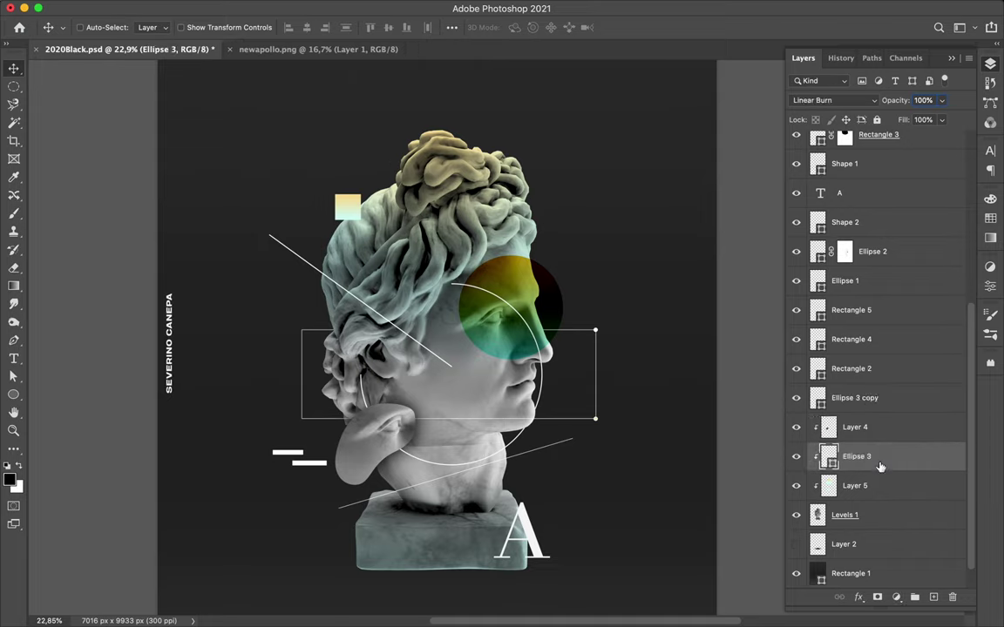
{"action": "left_click", "coordinate": [858, 399]}
{"action": "left_click", "coordinate": [832, 100]}
{"action": "left_click", "coordinate": [753, 35]}
{"action": "left_click_drag", "start_coordinate": [858, 398], "coordinate": [883, 519]}
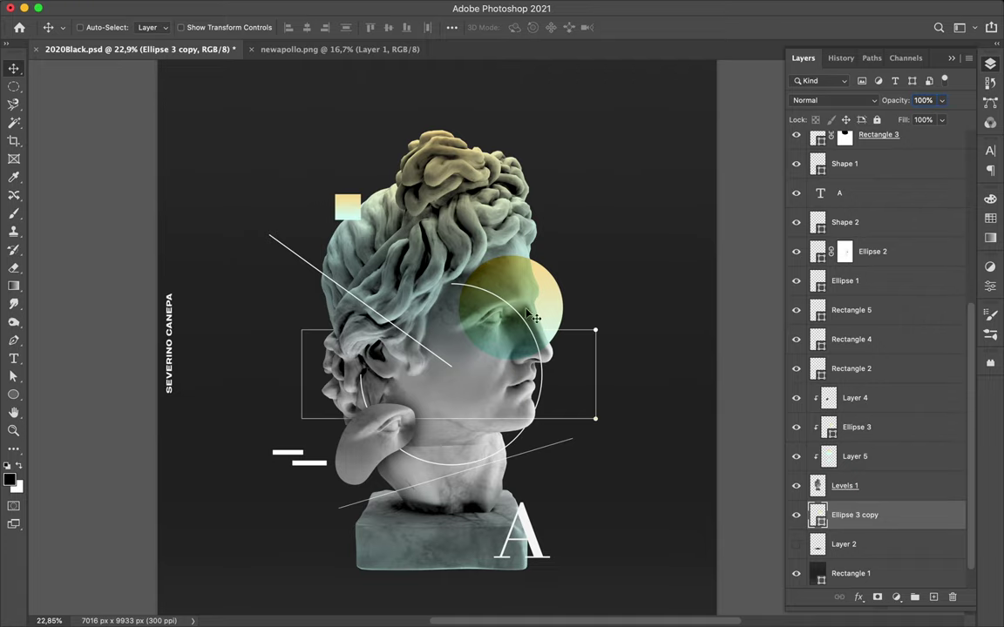
Duplicate the circle to the left, apply Gaussian Blur, and set it to Dissolve
{"action": "left_click_drag", "start_coordinate": [624, 338], "coordinate": [427, 382]}
{"action": "left_click", "coordinate": [863, 100]}
{"action": "left_click", "coordinate": [477, 7]}
{"action": "left_click", "coordinate": [392, 30]}
{"action": "left_click", "coordinate": [836, 100]}
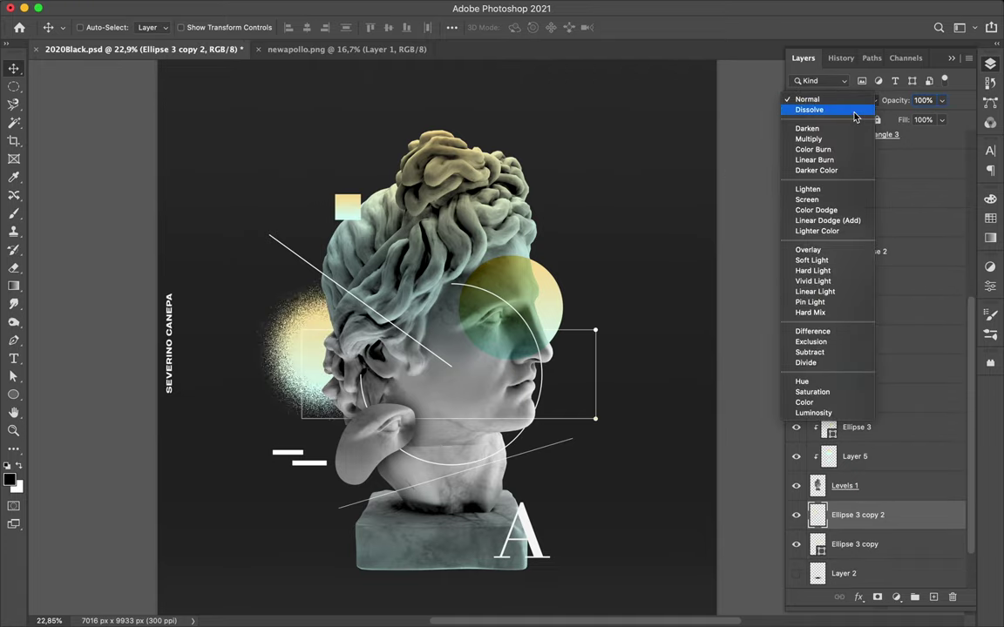
{"action": "left_click", "coordinate": [810, 109]}
Rasterize the speckled Dissolve circle layer
{"action": "right_click", "coordinate": [897, 521]}
{"action": "left_click", "coordinate": [749, 189]}
{"action": "right_click", "coordinate": [898, 515]}
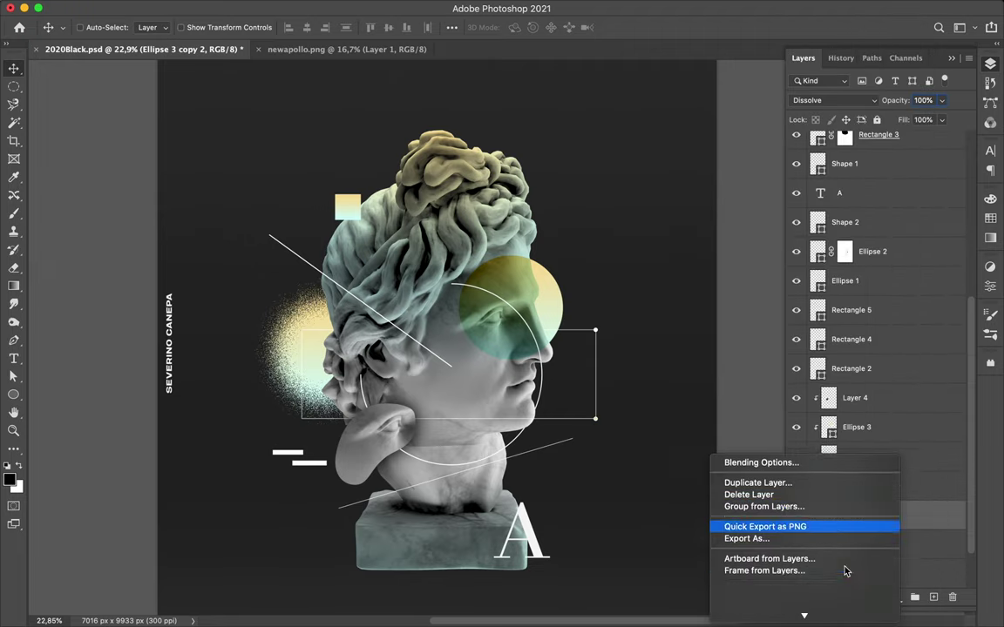
{"action": "left_click", "coordinate": [833, 513]}
Shift the speckled glow behind the ear and give the first line no fill and a white stroke
{"action": "left_click_drag", "start_coordinate": [291, 365], "coordinate": [342, 379]}
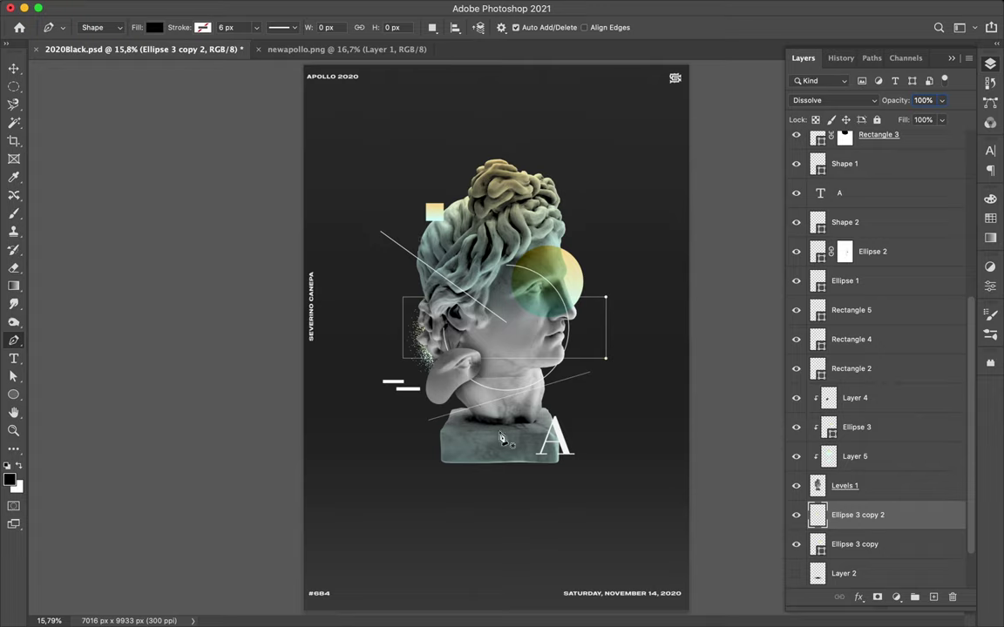
{"action": "left_click", "coordinate": [154, 27]}
{"action": "left_click", "coordinate": [202, 27]}
{"action": "key", "text": "Escape"}
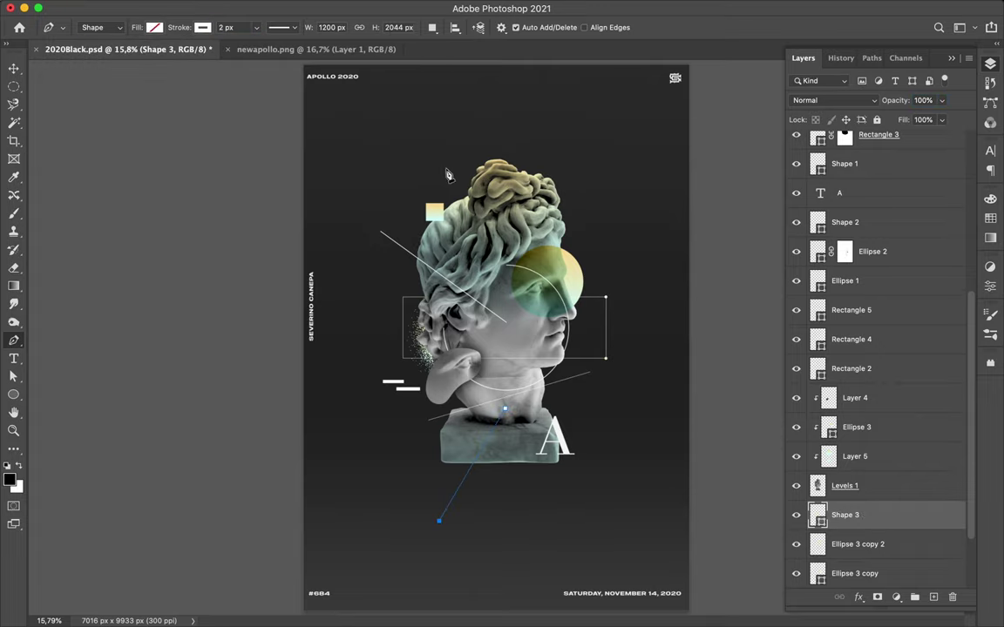
{"action": "key", "text": "a"}
{"action": "left_click", "coordinate": [500, 257]}
Pen-draw a second no-fill white line and move Shape 4 just below Ellipse 2
{"action": "key", "text": "p"}
{"action": "left_click", "coordinate": [155, 27]}
{"action": "left_click", "coordinate": [202, 27]}
{"action": "key", "text": "Escape"}
{"action": "key", "text": "v"}
{"action": "left_click_drag", "start_coordinate": [844, 573], "coordinate": [875, 177]}
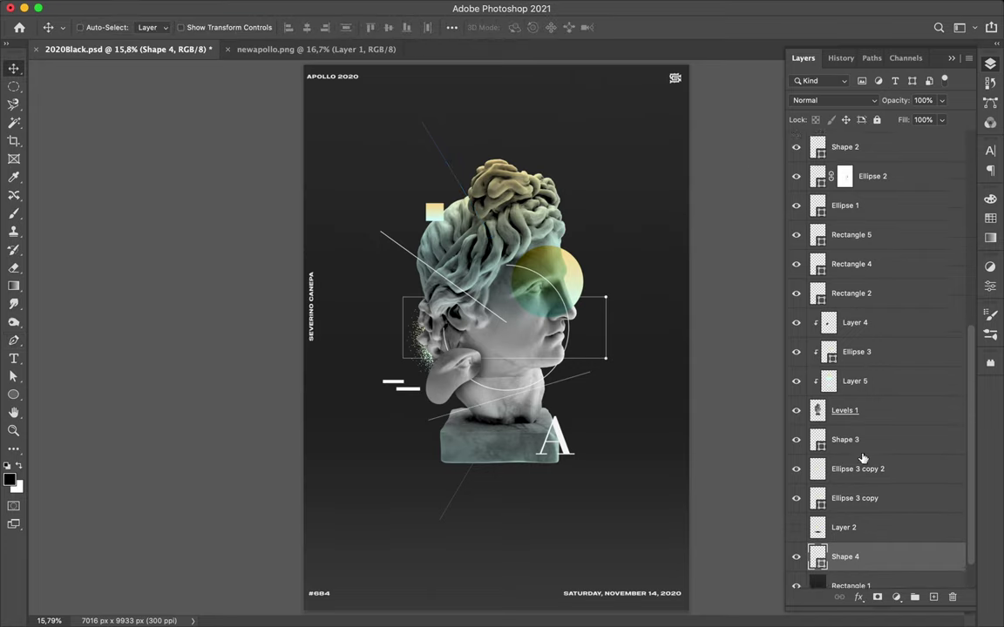
{"action": "key", "text": "ctrl+0"}
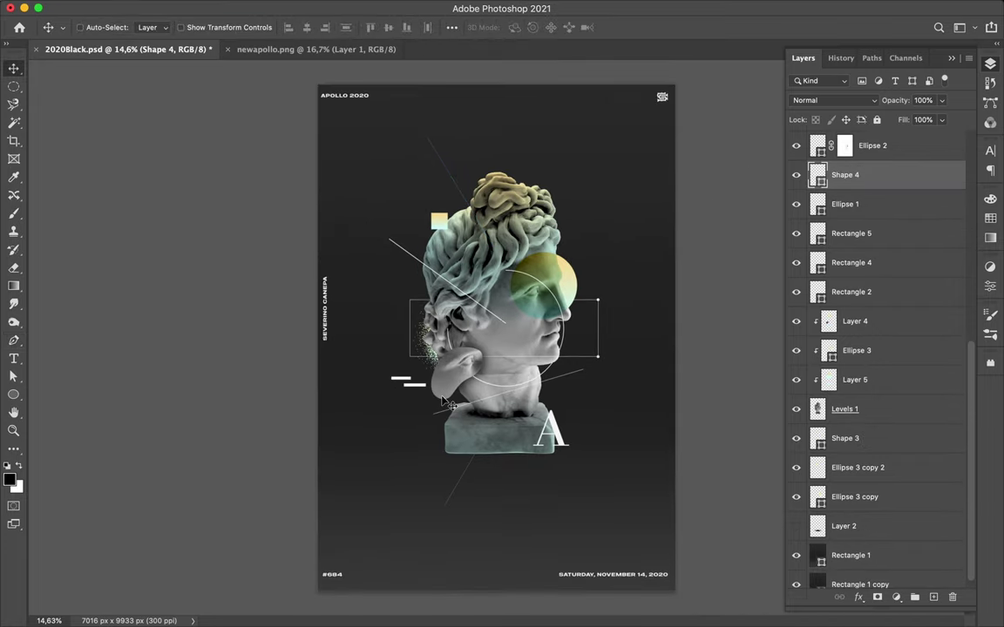
{"action": "scroll", "coordinate": [834, 368], "scroll_direction": "up", "scroll_amount": 5}
Merge Layer 4 and its clipped adjustment layers into a single statue layer
{"action": "left_click", "coordinate": [854, 506]}
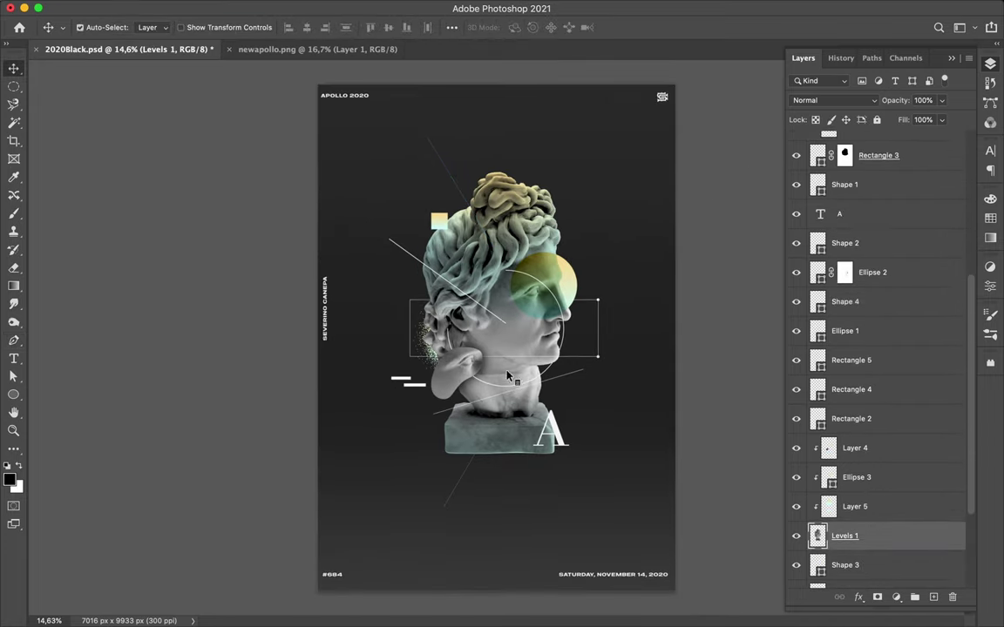
{"action": "left_click", "coordinate": [844, 536]}
{"action": "left_click", "coordinate": [871, 449], "text": "shift"}
{"action": "key", "text": "ctrl+e"}
Cut a diagonal slice across the base onto its own layer and offset it along the cut
{"action": "left_click", "coordinate": [14, 104]}
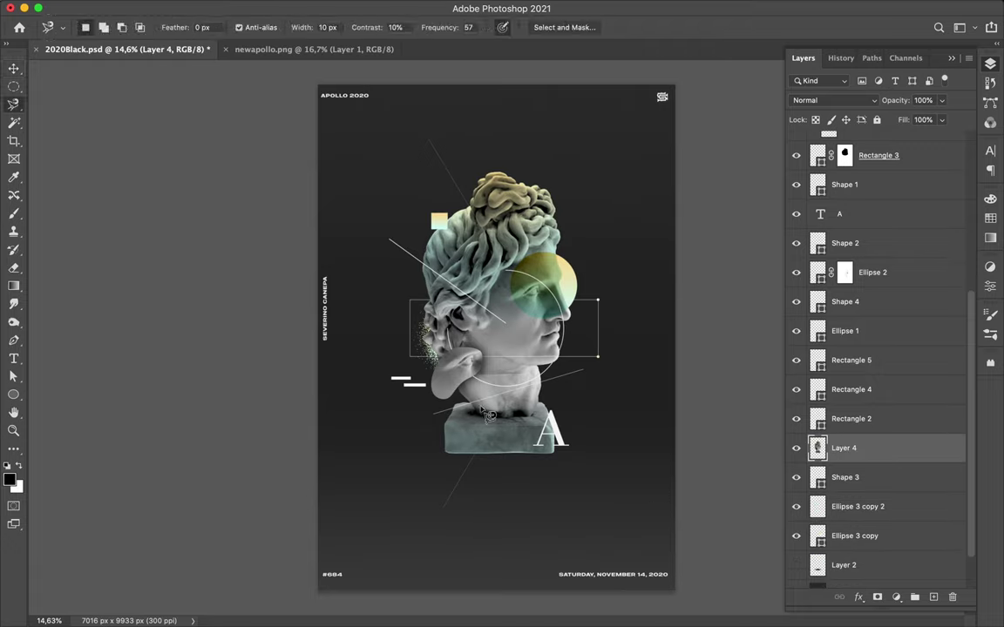
{"action": "left_click", "coordinate": [70, 108]}
{"action": "left_click", "coordinate": [530, 462]}
{"action": "left_click", "coordinate": [409, 475]}
{"action": "key", "text": "ctrl+j"}
{"action": "key", "text": "v"}
{"action": "left_click_drag", "start_coordinate": [508, 428], "coordinate": [473, 462]}
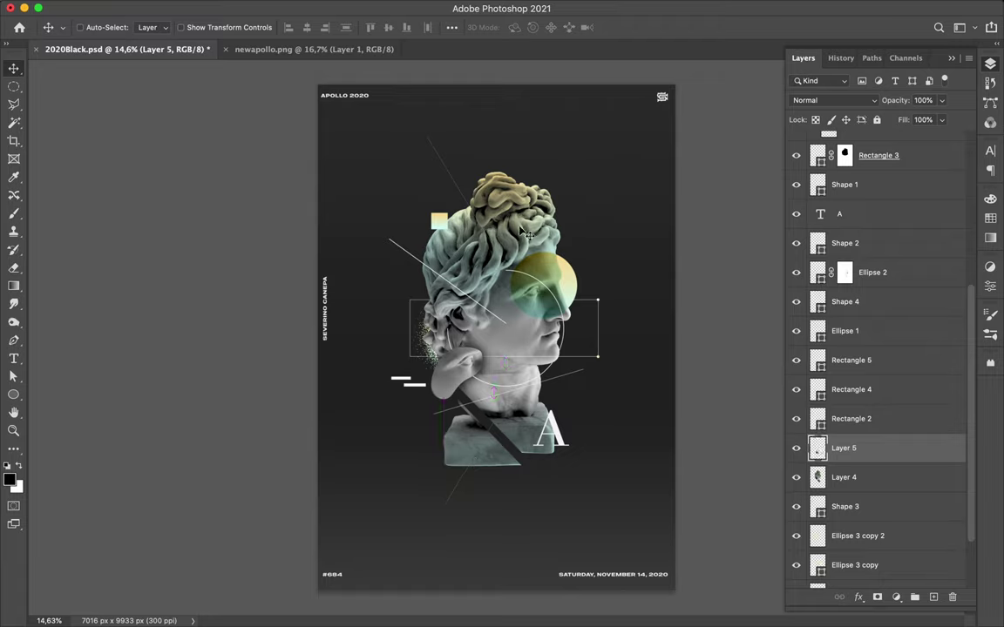
Cut a diagonal slice through the hair onto a new layer and shift it up along the cut
{"action": "left_click", "coordinate": [844, 477]}
{"action": "key", "text": "l"}
{"action": "left_click", "coordinate": [593, 268]}
{"action": "left_click", "coordinate": [475, 176]}
{"action": "left_click", "coordinate": [550, 121]}
{"action": "left_click", "coordinate": [471, 176]}
{"action": "key", "text": "ctrl+j"}
{"action": "key", "text": "v"}
{"action": "left_click_drag", "start_coordinate": [514, 207], "coordinate": [511, 189]}
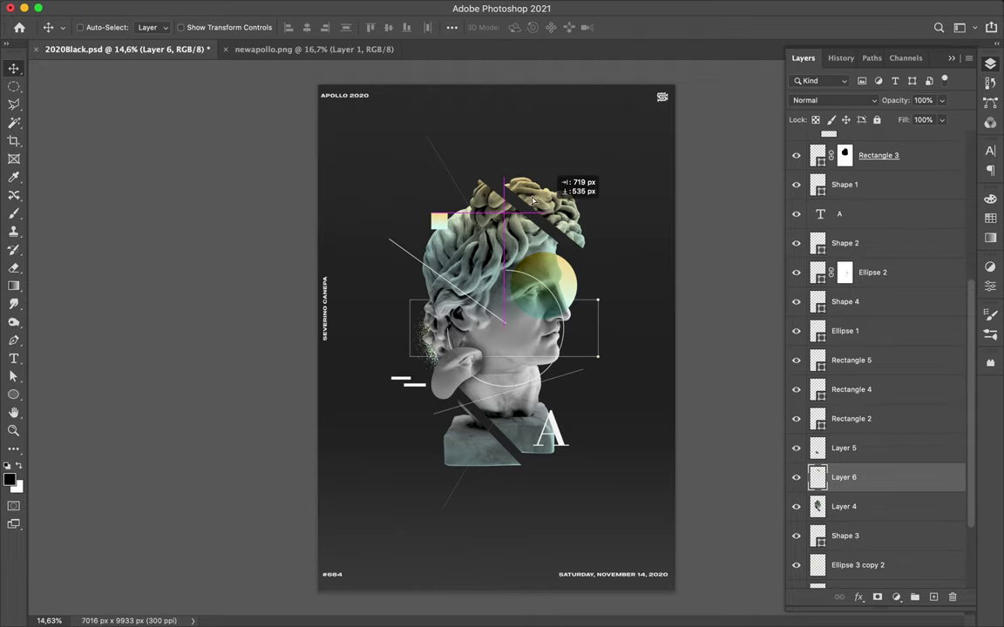
{"action": "left_click_drag", "start_coordinate": [512, 190], "coordinate": [514, 194]}
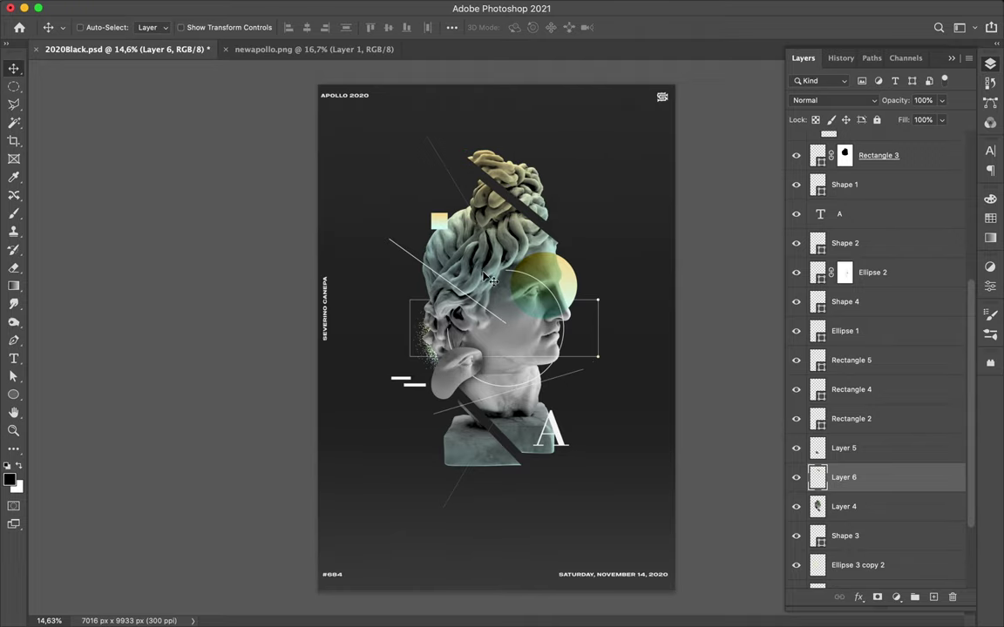
Duplicate the small gradient square beside the hair and stretch it into a bar
{"action": "scroll", "coordinate": [488, 277], "scroll_direction": "up", "scroll_amount": 3}
{"action": "mouse_move", "coordinate": [406, 155]}
{"action": "left_mouse_down"}
{"action": "mouse_move", "coordinate": [675, 194]}
{"action": "mouse_move", "coordinate": [583, 202]}
{"action": "left_mouse_up"}
{"action": "key", "text": "ctrl+t"}
{"action": "key", "text": "Return"}
Duplicate the gradient bar down to the base and place it below Layer 4
{"action": "scroll", "coordinate": [601, 183], "scroll_direction": "down", "scroll_amount": 2}
{"action": "left_click_drag", "start_coordinate": [567, 253], "coordinate": [477, 498]}
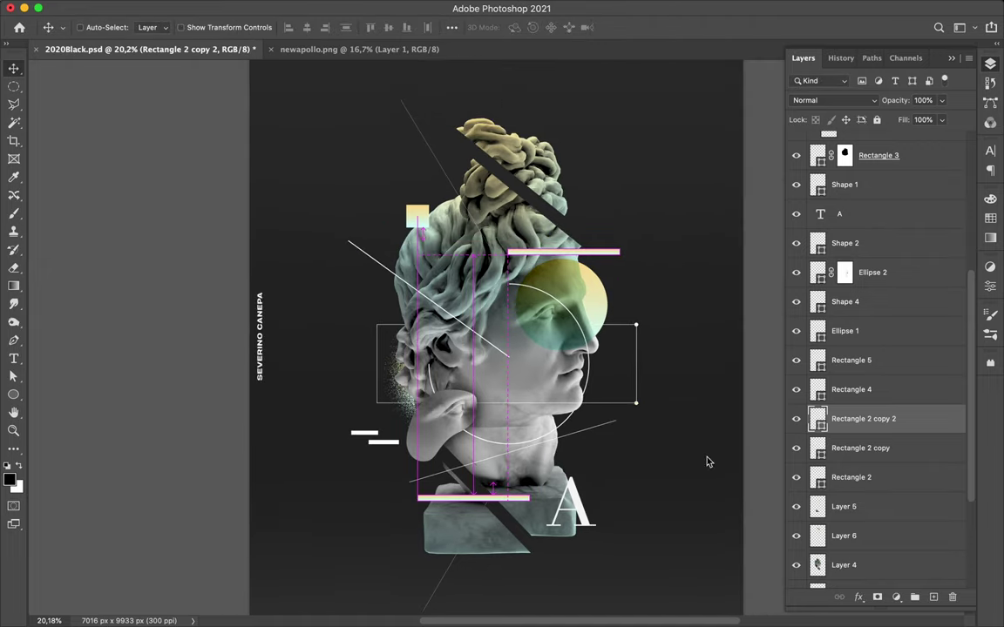
{"action": "left_click_drag", "start_coordinate": [863, 418], "coordinate": [863, 551]}
{"action": "scroll", "coordinate": [825, 520], "scroll_direction": "down", "scroll_amount": 2}
{"action": "left_click_drag", "start_coordinate": [522, 508], "coordinate": [503, 508]}
{"action": "left_click_drag", "start_coordinate": [863, 481], "coordinate": [872, 525]}
Add a smaller copy of the gradient square beneath the small square
{"action": "scroll", "coordinate": [689, 511], "scroll_direction": "down", "scroll_amount": 2}
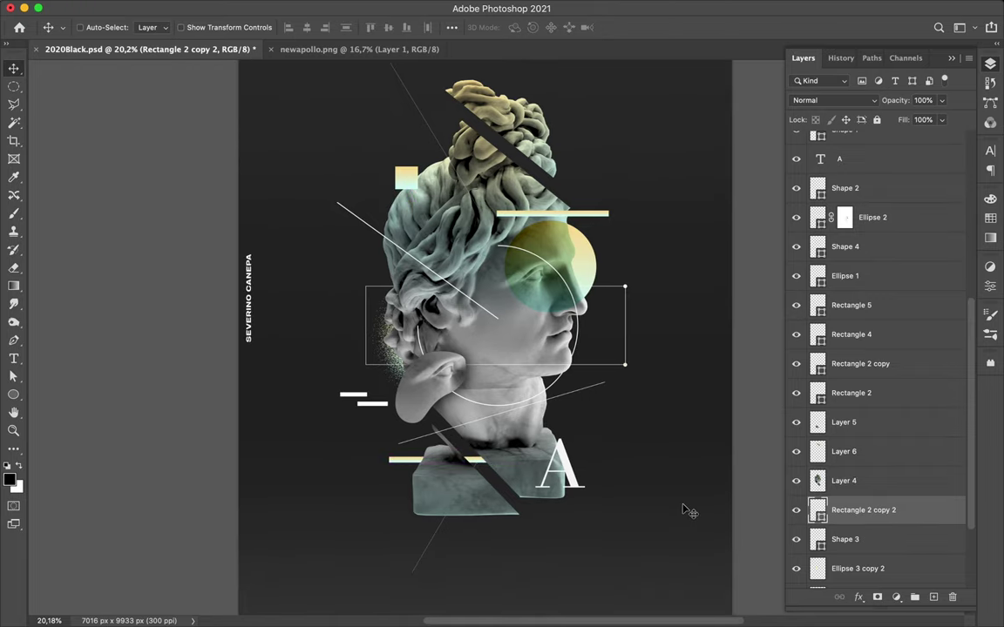
{"action": "scroll", "coordinate": [686, 511], "scroll_direction": "up", "scroll_amount": 3}
{"action": "mouse_move", "coordinate": [362, 180]}
{"action": "left_mouse_down"}
{"action": "mouse_move", "coordinate": [373, 222]}
{"action": "mouse_move", "coordinate": [364, 236]}
{"action": "mouse_move", "coordinate": [381, 255]}
{"action": "left_mouse_up"}
{"action": "key", "text": "ctrl+t"}
{"action": "key", "text": "Return"}
Add Rectangle 2 copy 3 to the selection, fit the poster on screen, and save it
{"action": "scroll", "coordinate": [384, 261], "scroll_direction": "down", "scroll_amount": 1}
{"action": "left_click", "coordinate": [375, 225], "text": "shift"}
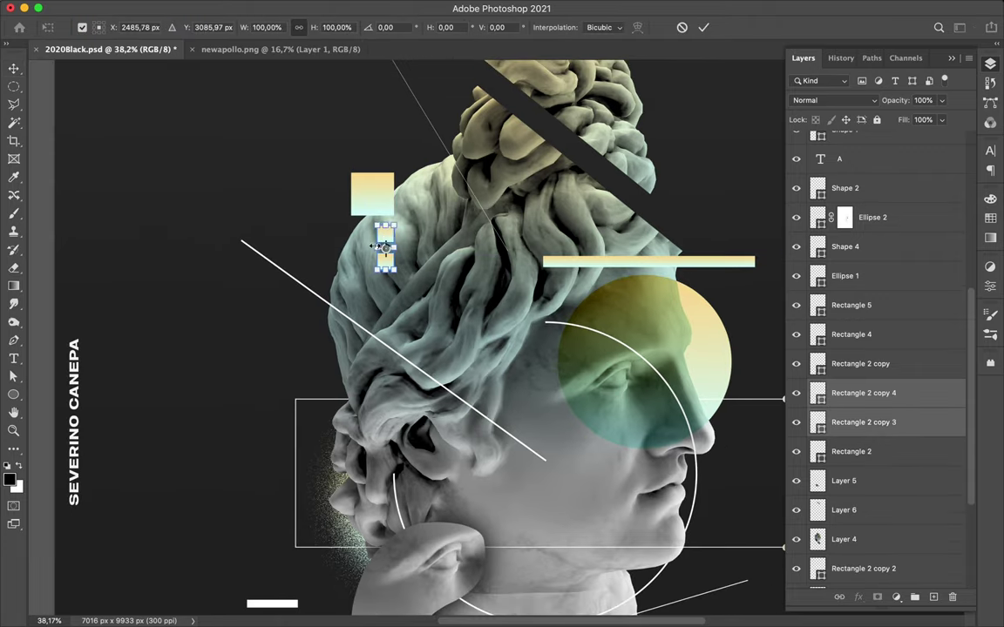
{"action": "key", "text": "ctrl+0"}
{"action": "key", "text": "ctrl+s"}
{"action": "right_click", "coordinate": [578, 601]}
{"action": "left_click", "coordinate": [700, 8]}
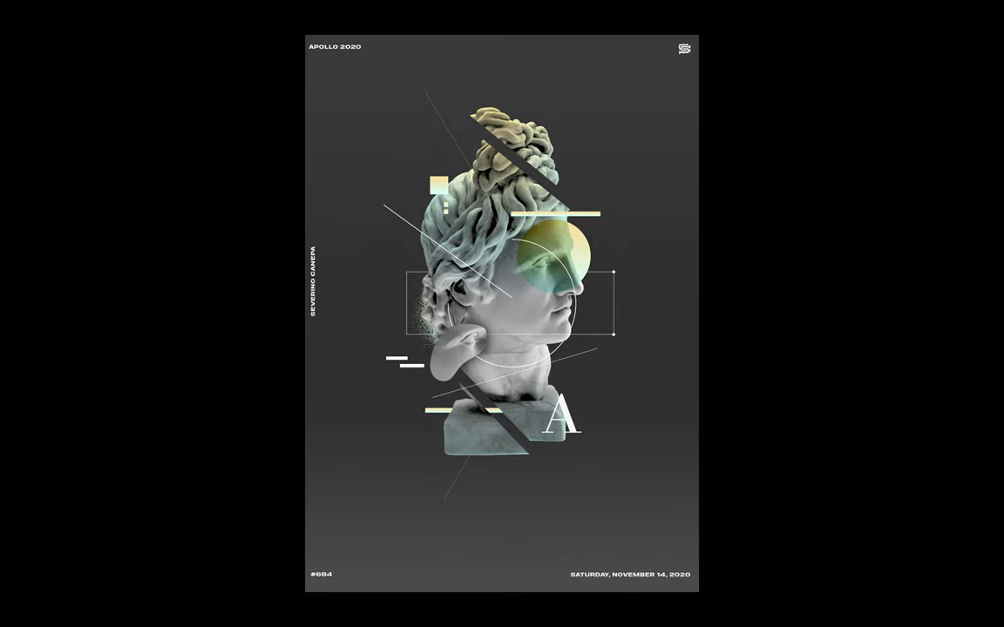